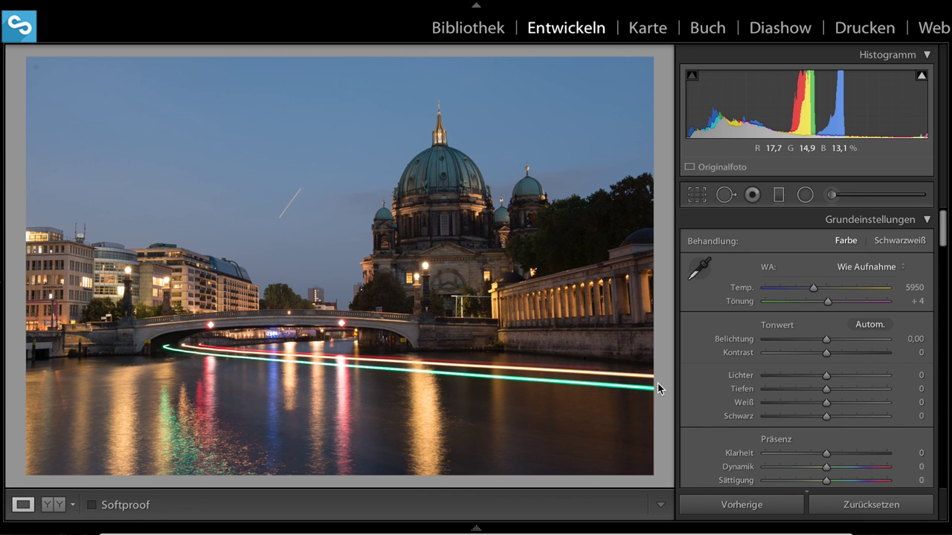
Step: In Grundeinstellungen set Tiefen +70, Weiß +12, Schwarz −11, Kontrast +20 and Klarheit −15
mouse_move(828, 391)
left_mouse_down()
mouse_move(870, 390)
mouse_move(788, 377)
left_mouse_up()
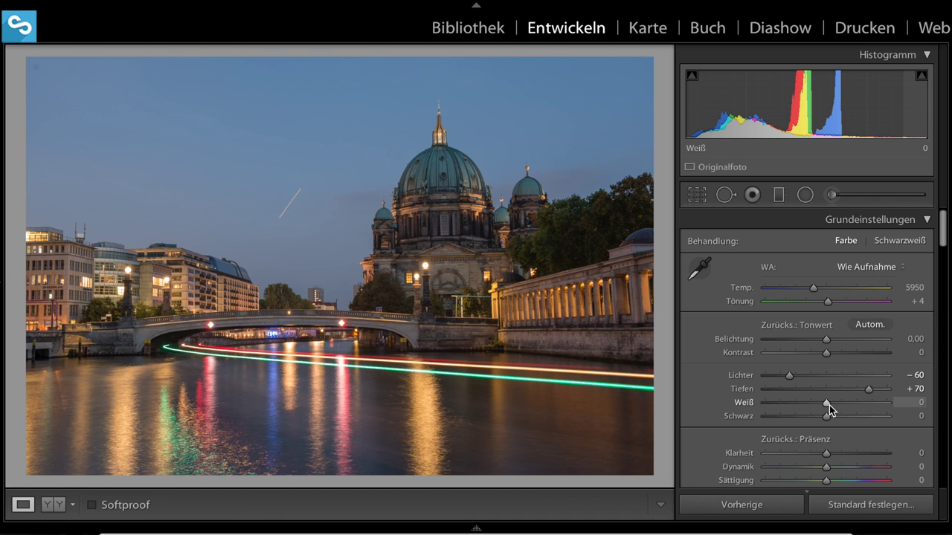
left_click_drag(827, 405, 833, 404)
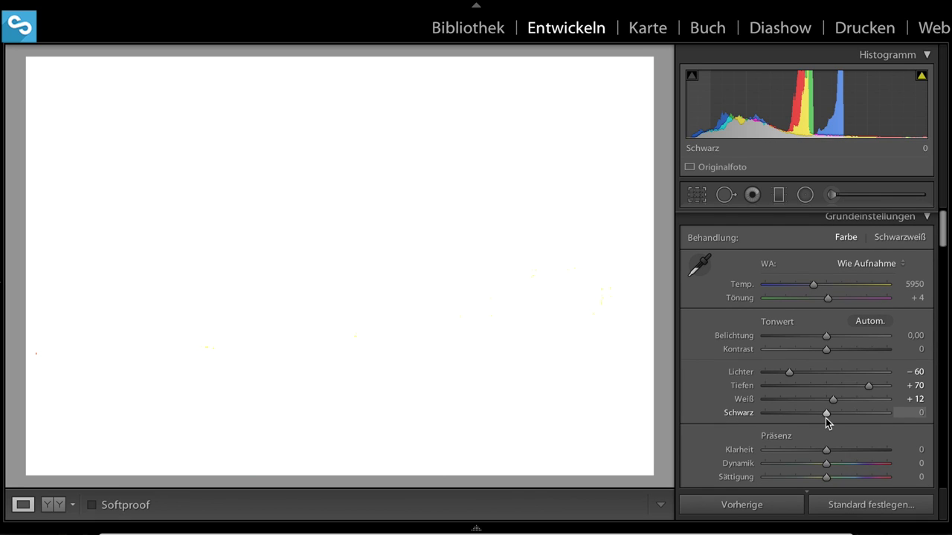
left_click_drag(825, 418, 819, 417, "alt")
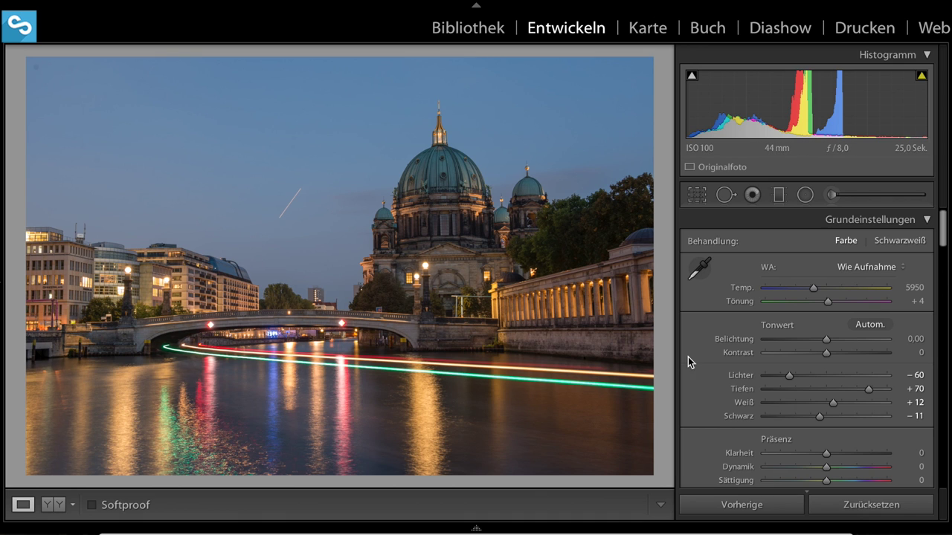
left_click_drag(826, 352, 837, 356)
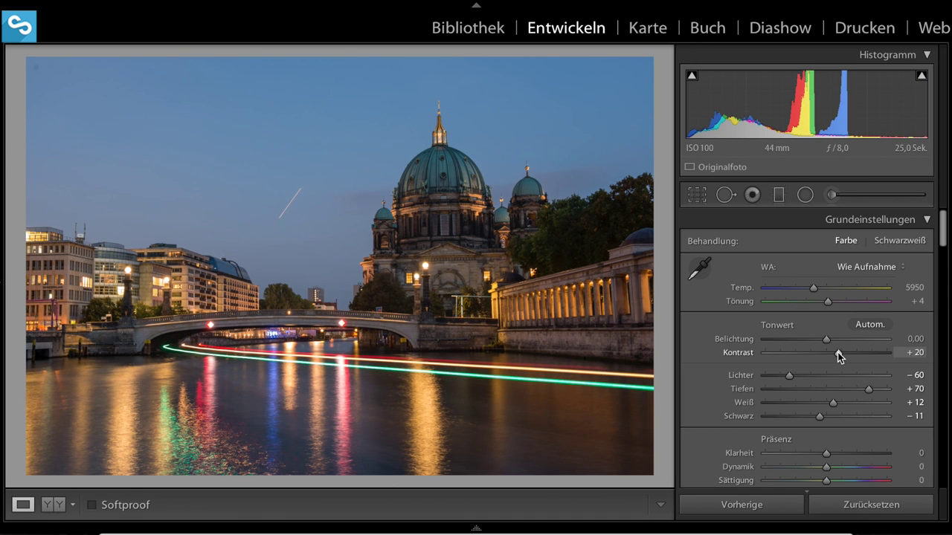
left_click(815, 454)
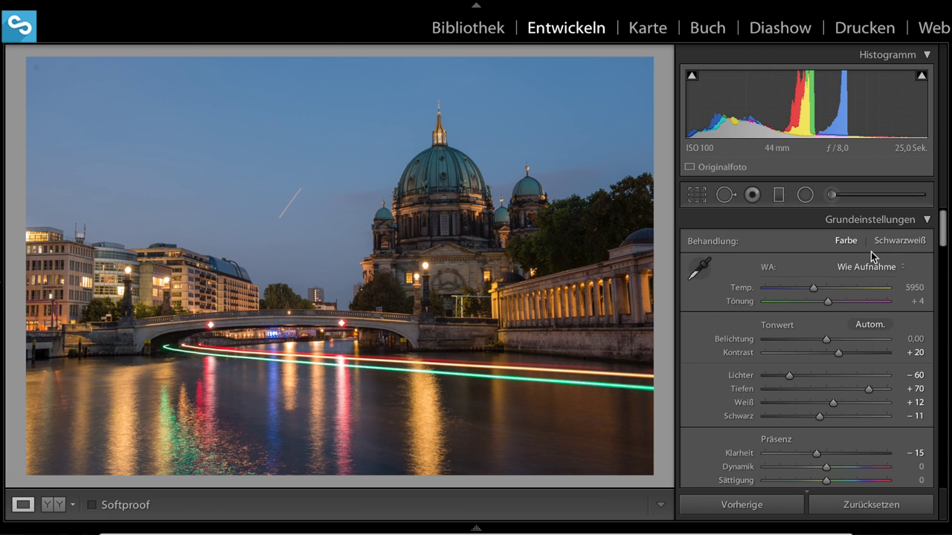
scroll(892, 245, "down", 1)
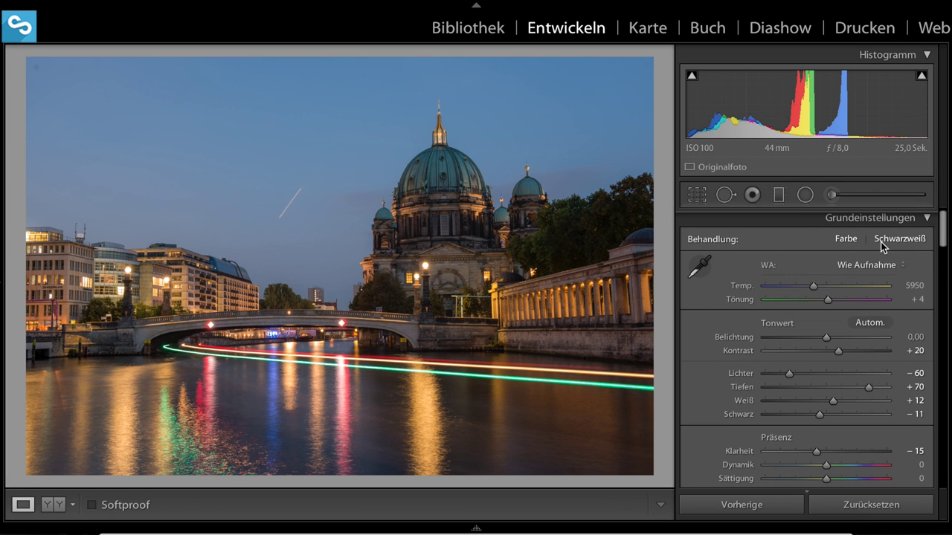
Step: Switch the treatment to Schwarzweiß and scroll down to the black-and-white mix panel
left_click(890, 246)
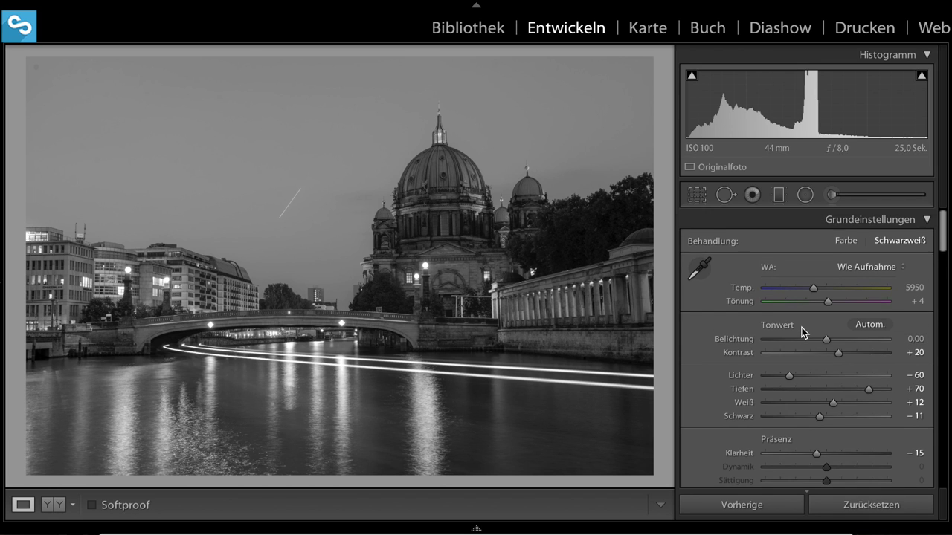
scroll(802, 327, "down", 3)
scroll(802, 327, "down", 1)
scroll(801, 327, "down", 2)
scroll(802, 327, "down", 1)
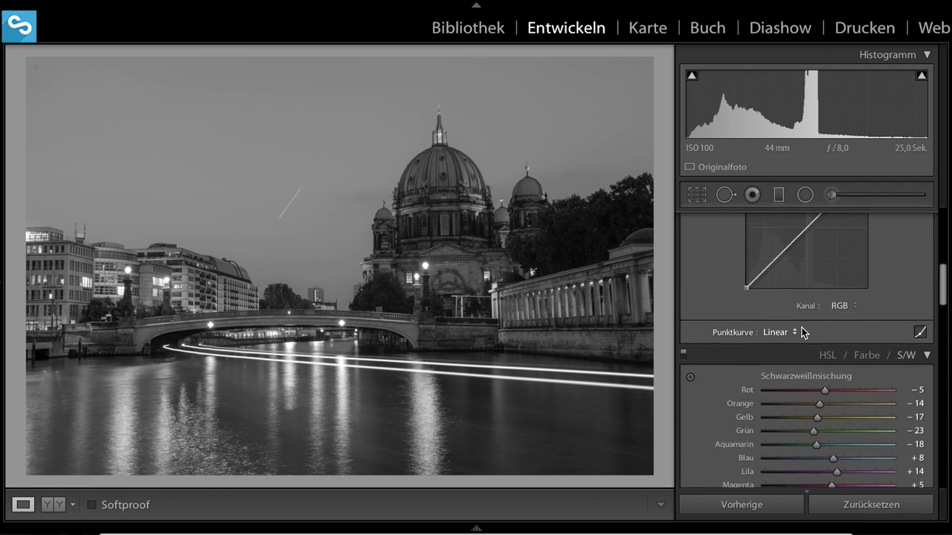
scroll(801, 327, "down", 1)
scroll(801, 333, "down", 1)
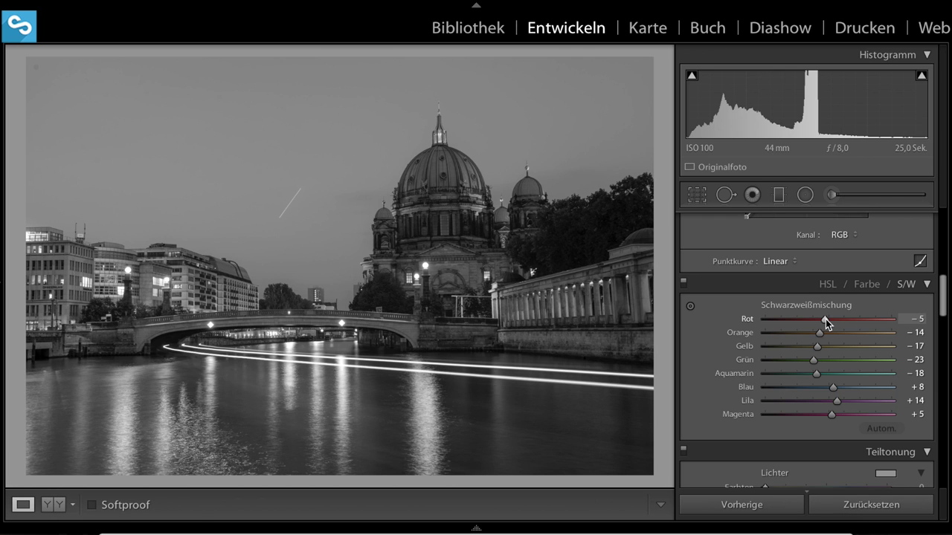
Step: Try darker and brighter Rot mix values, undo, then settle Rot at −25
mouse_move(825, 321)
left_mouse_down()
mouse_move(882, 321)
mouse_move(770, 319)
mouse_move(934, 320)
mouse_move(784, 318)
mouse_move(820, 321)
left_mouse_up()
key("ctrl+z")
mouse_move(823, 320)
left_mouse_down()
mouse_move(835, 319)
mouse_move(771, 319)
left_mouse_up()
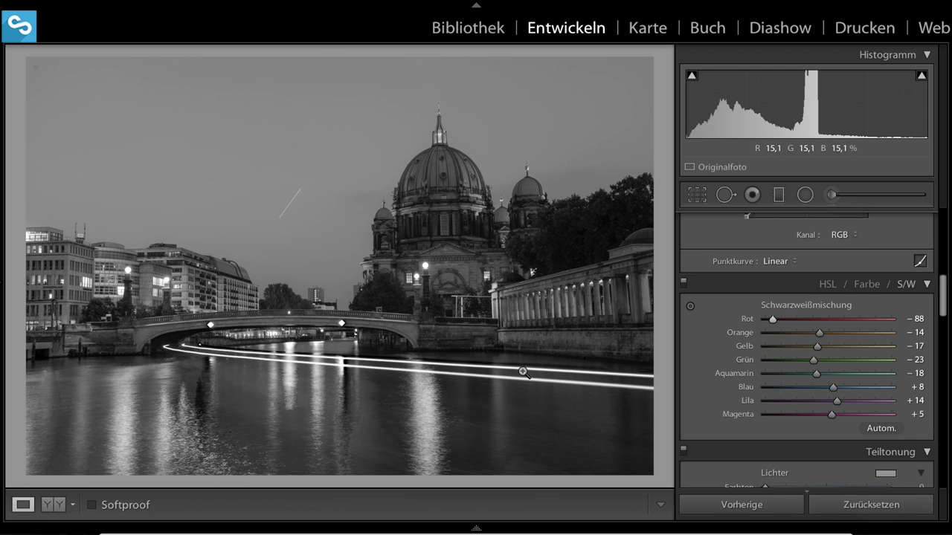
left_click_drag(770, 324, 812, 320)
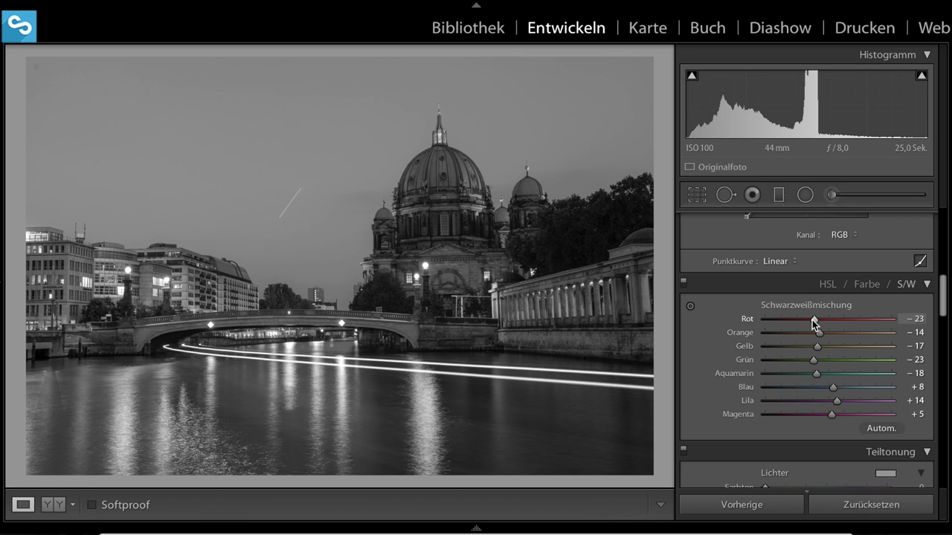
left_click_drag(811, 320, 810, 320)
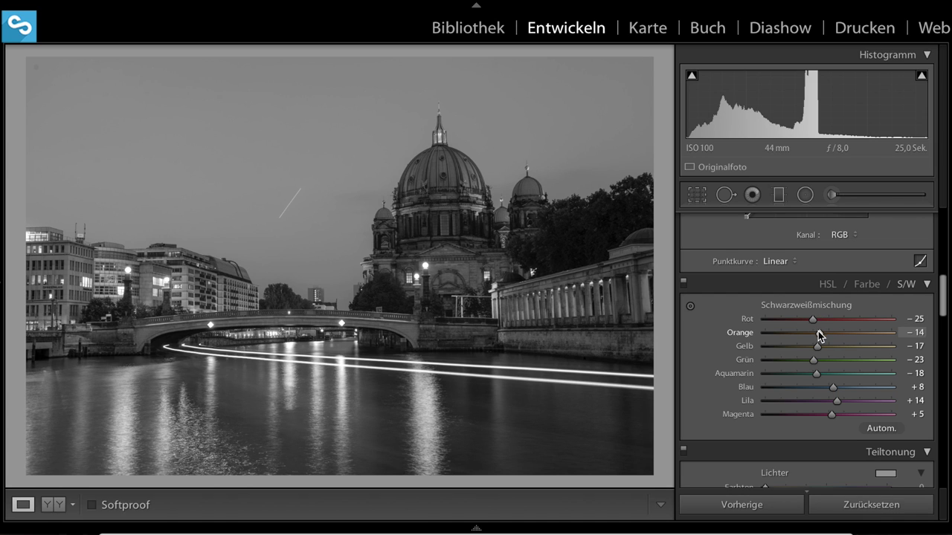
Step: Set Orange to −5 and Blau to −19 in the Schwarzweißmischung
left_click_drag(818, 331, 824, 333)
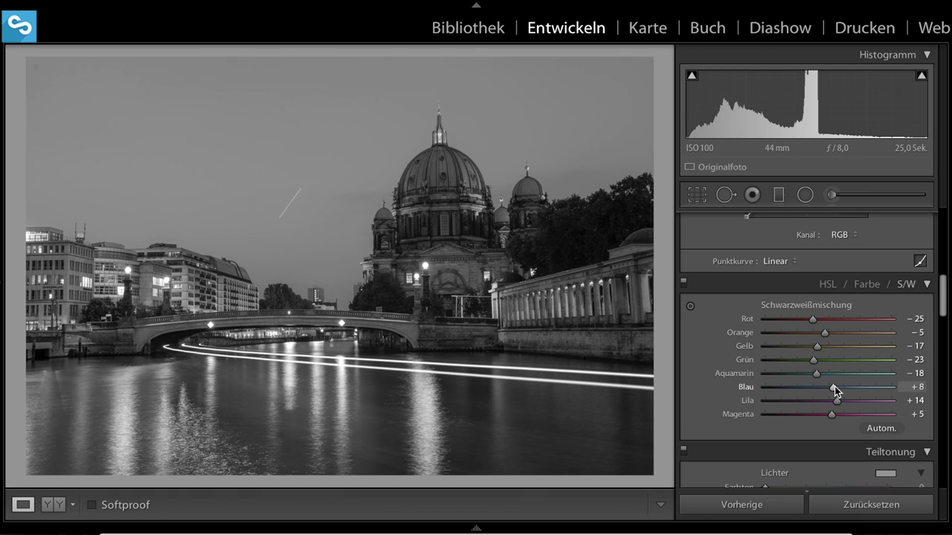
left_click_drag(834, 386, 818, 385)
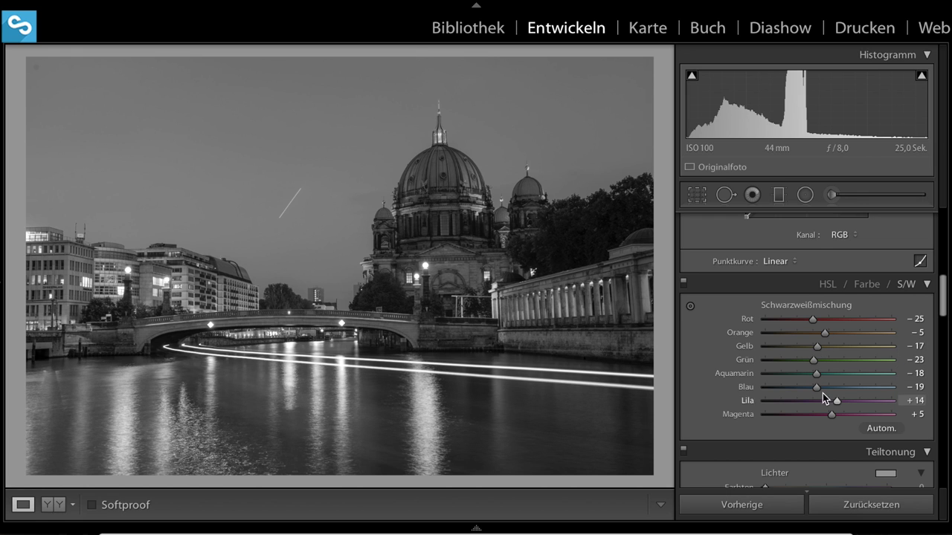
scroll(818, 338, "up", 3)
scroll(815, 336, "up", 3)
scroll(814, 334, "up", 1)
scroll(814, 335, "up", 3)
scroll(813, 335, "up", 1)
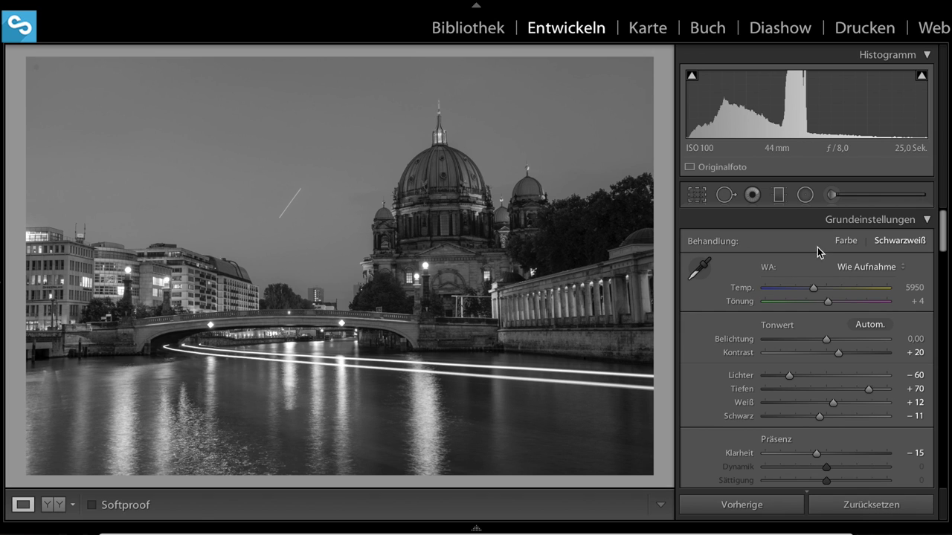
Step: Heal the diagonal sky streak beside the dome with a size-73 Spot Removal spot
left_click(725, 195)
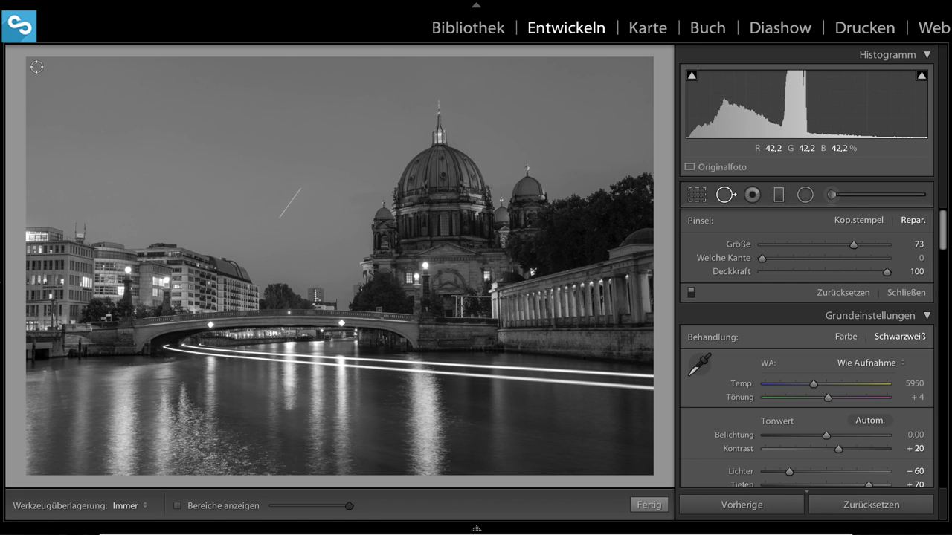
left_click(35, 67)
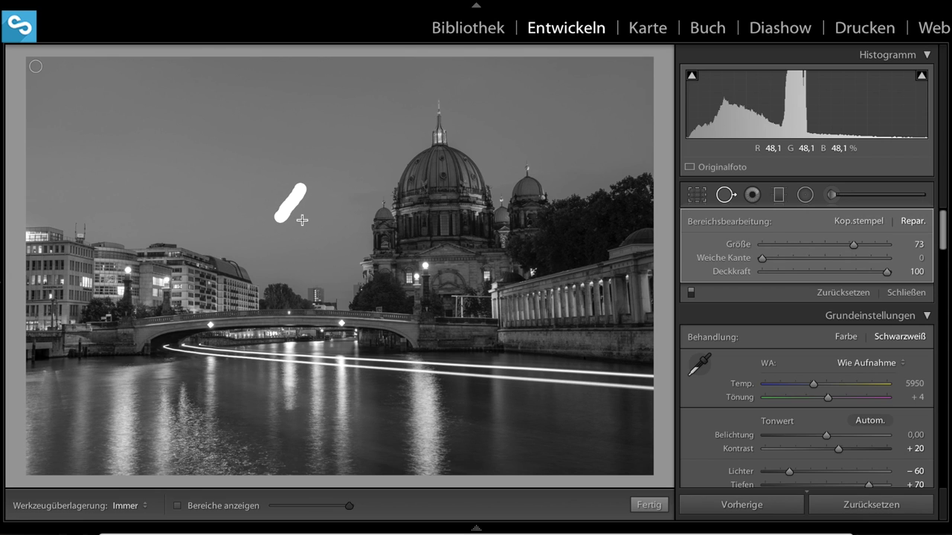
left_click_drag(301, 220, 314, 210)
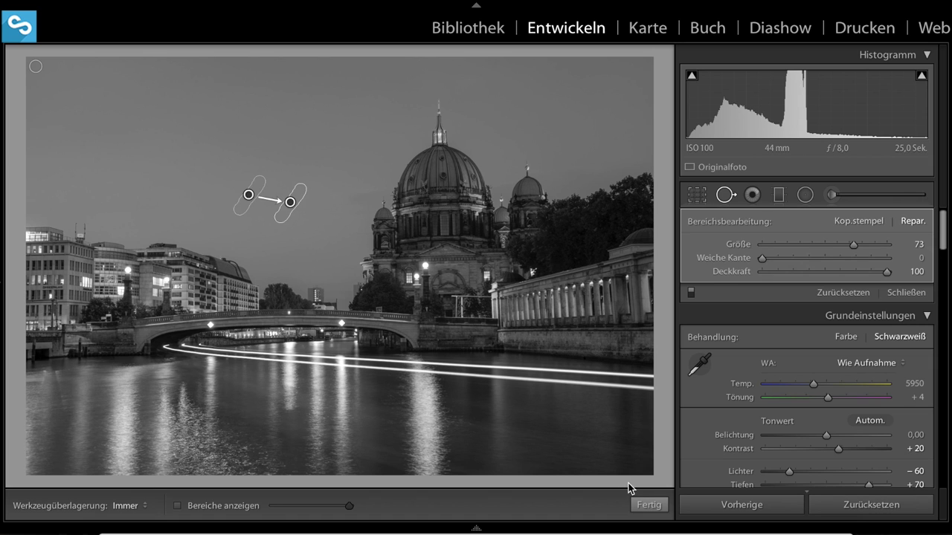
left_click(646, 506)
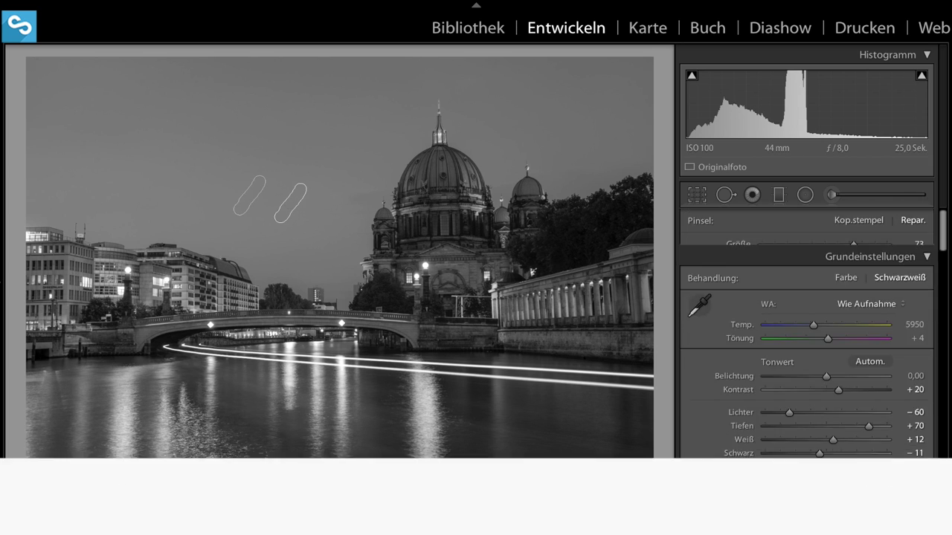
Step: Draw a first graduated filter down the sky with lowered exposure and shadows at 38
left_click(778, 195)
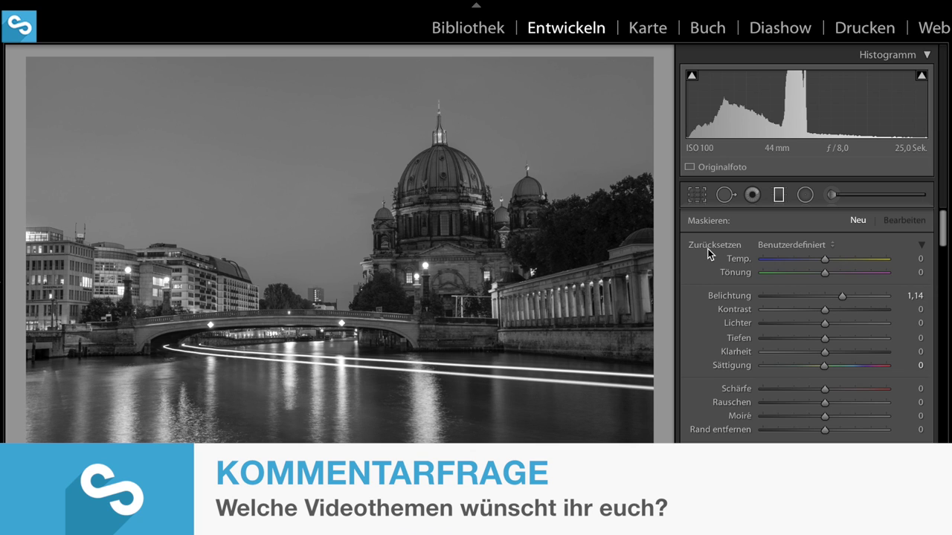
left_click(712, 245, "alt")
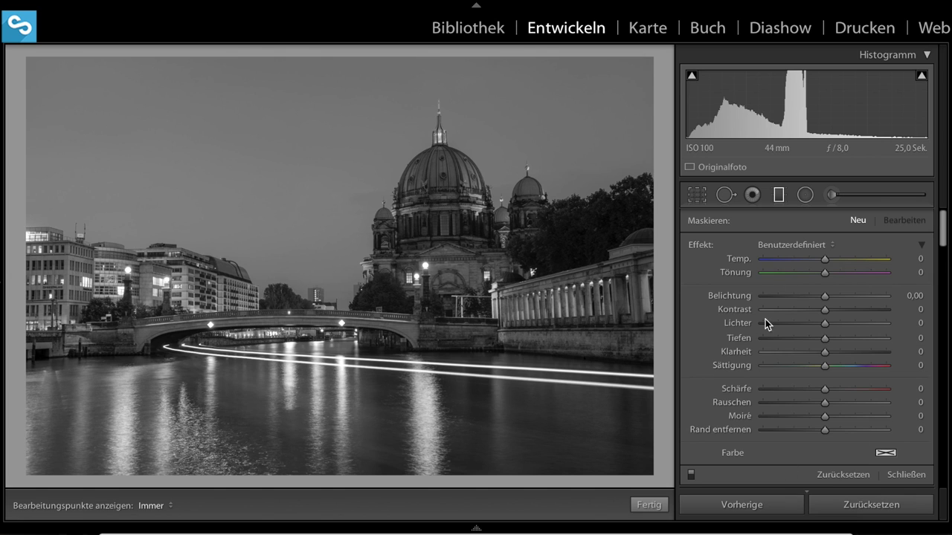
left_click_drag(823, 298, 808, 299)
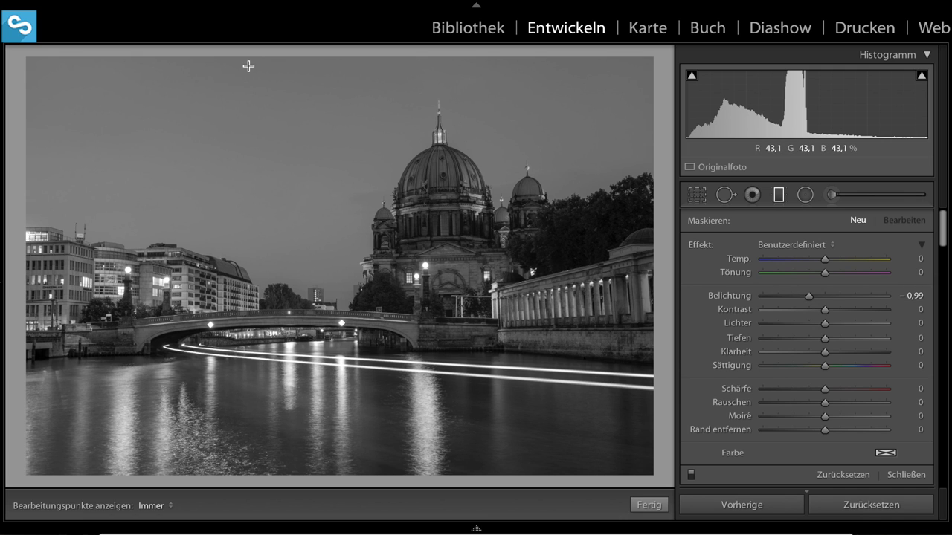
mouse_move(251, 66)
left_mouse_down()
mouse_move(247, 261)
mouse_move(257, 340)
left_mouse_up()
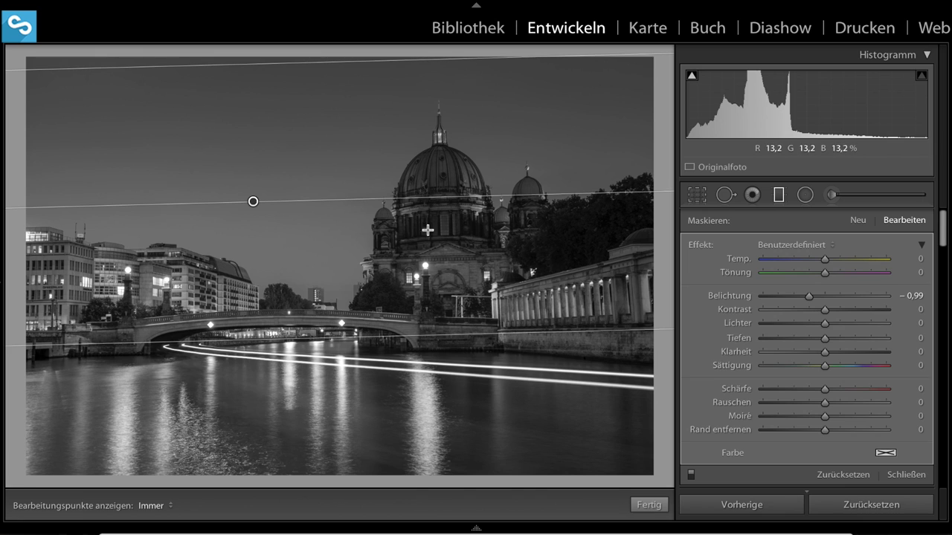
left_click(847, 339)
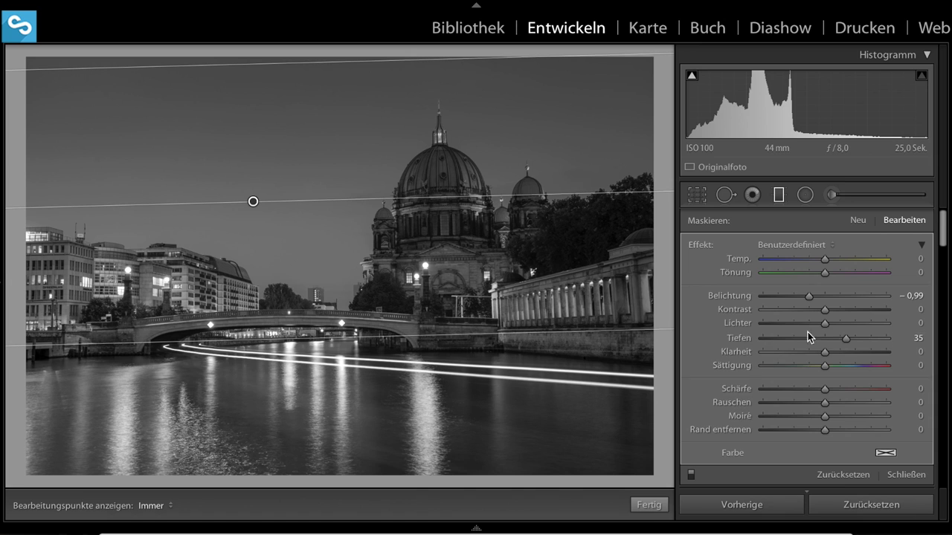
Step: Add a second graduated filter over the sky with Belichtung −0,38
left_click(858, 221)
left_click_drag(218, 63, 221, 180)
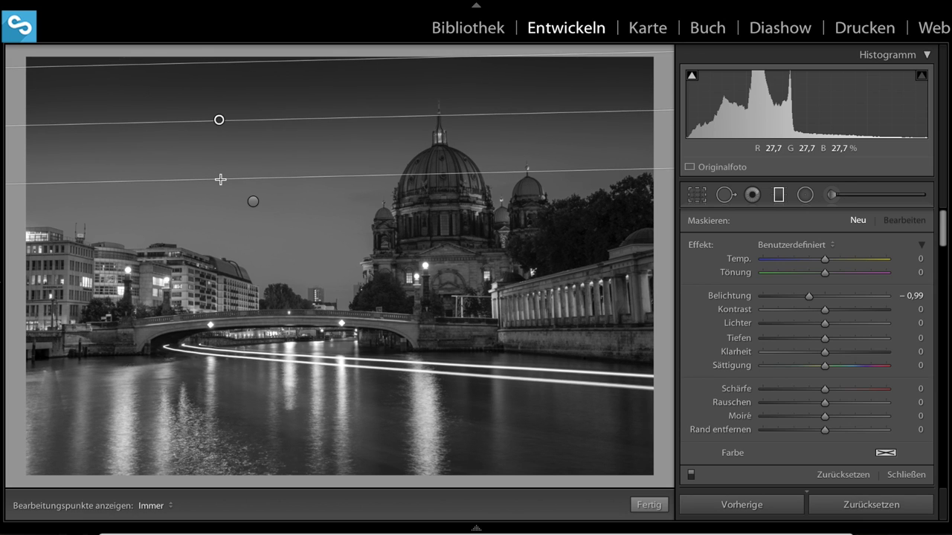
left_click_drag(235, 179, 235, 179)
left_click(817, 296)
left_click_drag(817, 296, 818, 296)
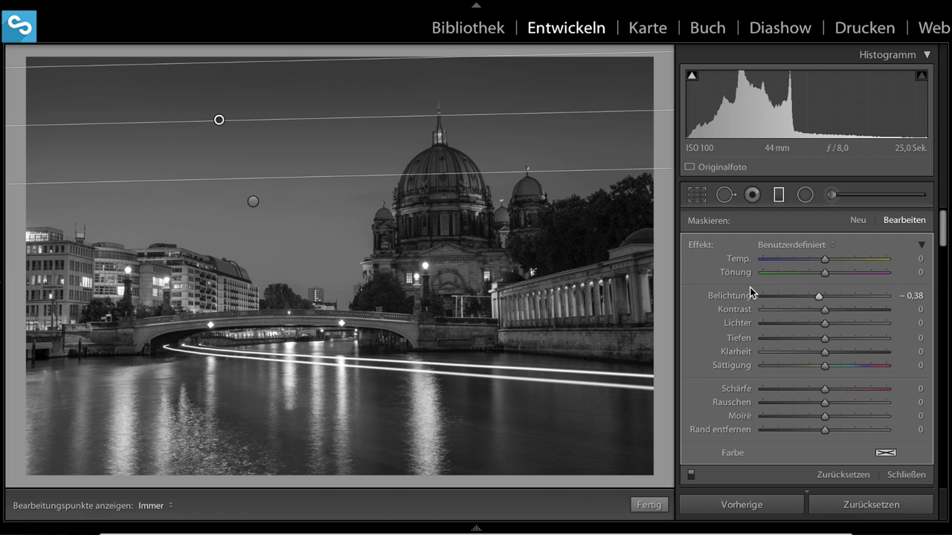
left_click(858, 221)
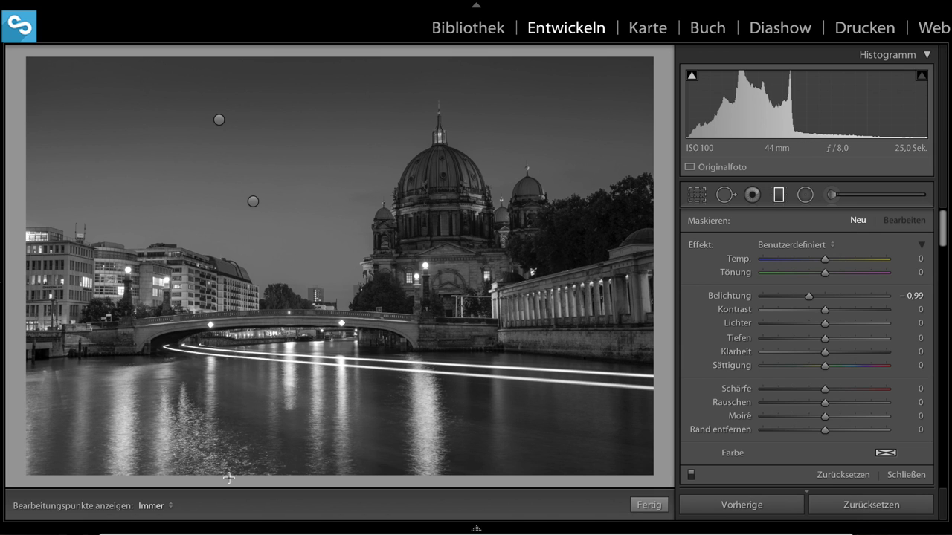
Step: Draw a river gradient with Klarheit −100, shift it slightly higher, and finish
left_click_drag(230, 459, 230, 310)
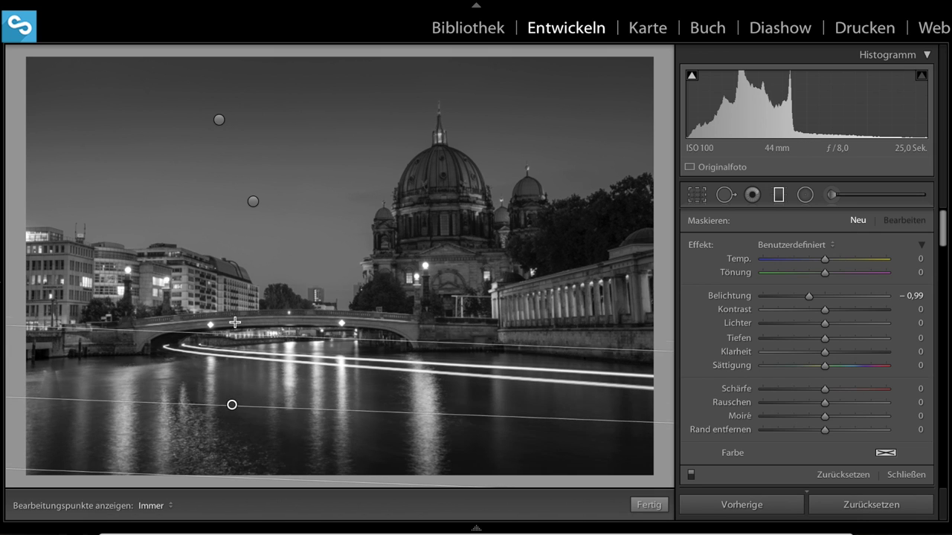
left_click_drag(231, 310, 228, 322)
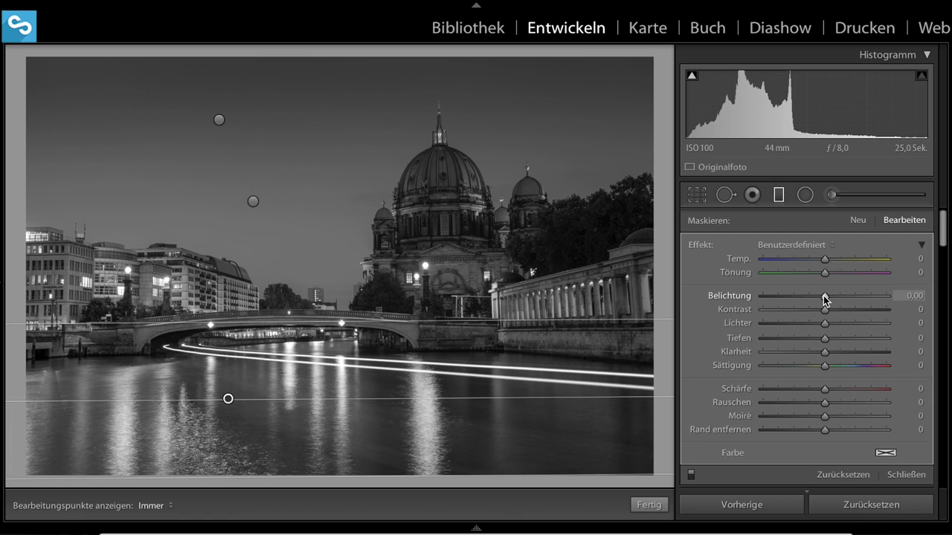
left_click_drag(824, 357, 754, 355)
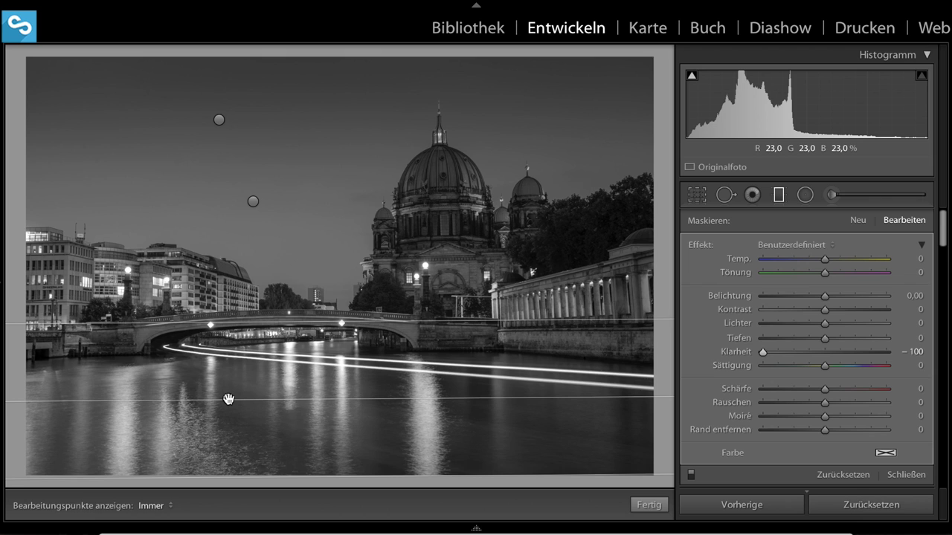
left_click_drag(228, 399, 229, 396)
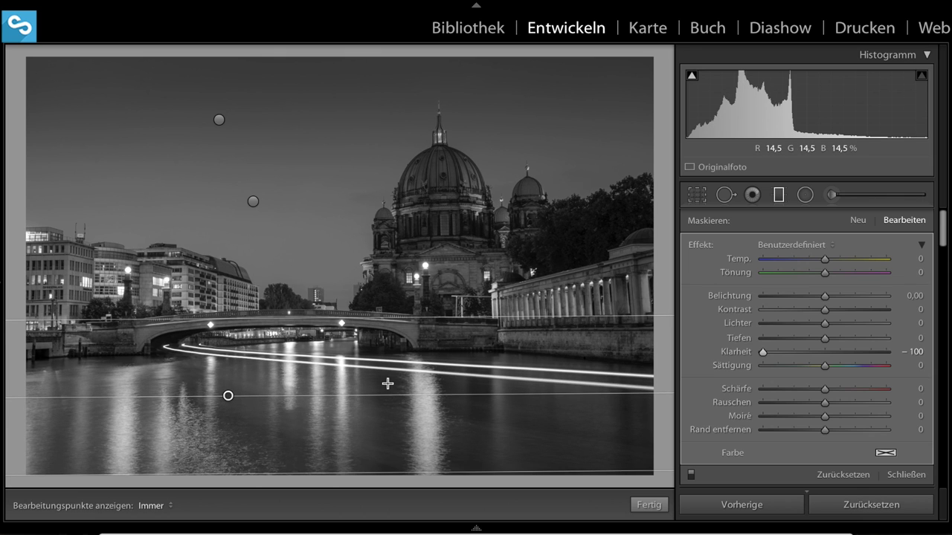
left_click(647, 506)
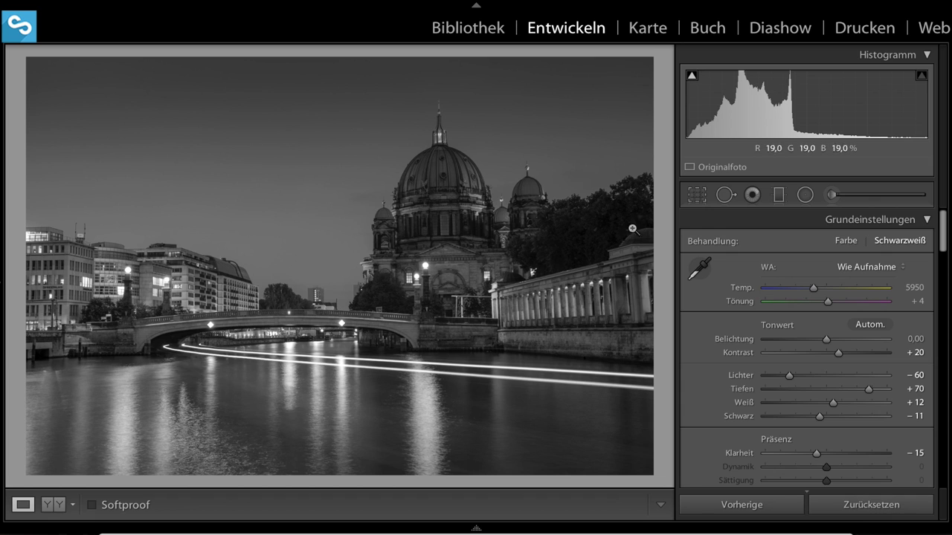
Step: Draw a radial filter centred on the cathedral dome with raised exposure
left_click(806, 196)
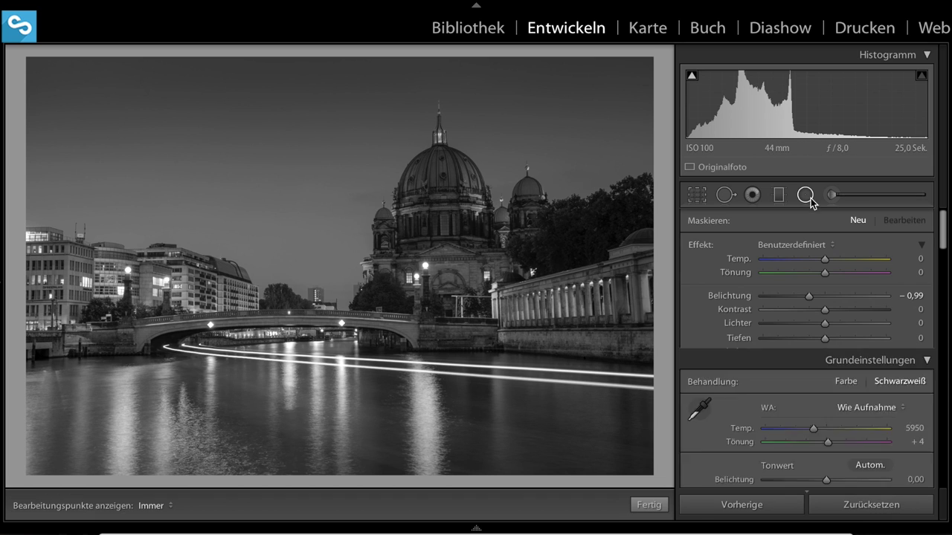
left_click_drag(809, 296, 840, 297)
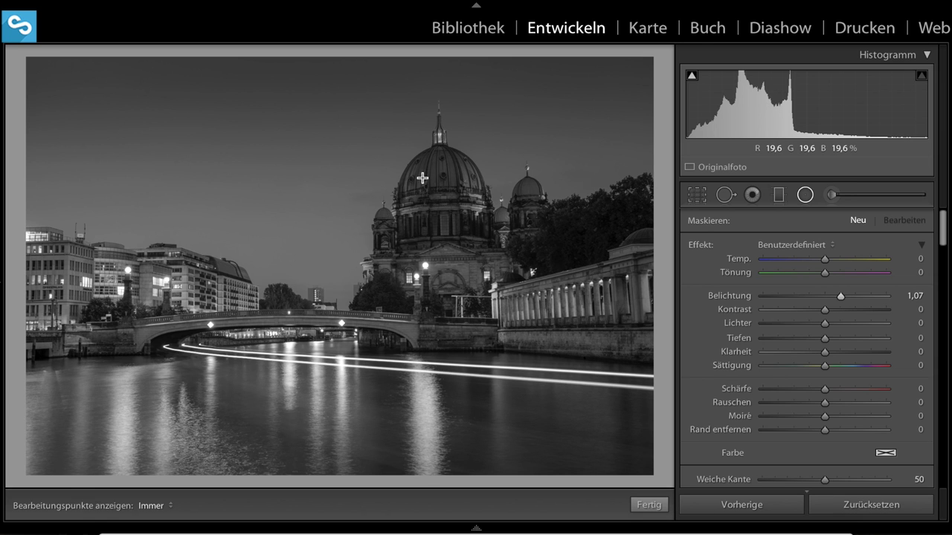
left_click_drag(425, 175, 463, 211)
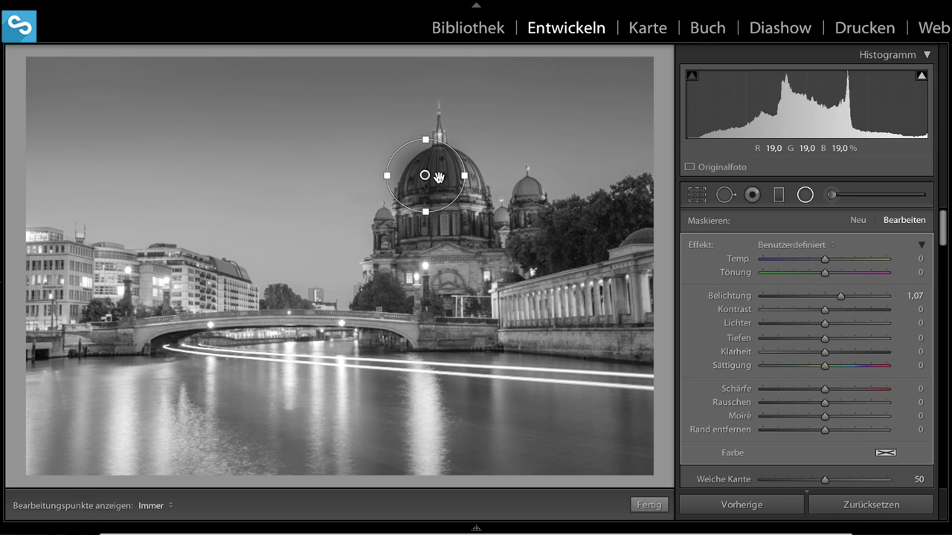
left_click_drag(438, 177, 453, 192)
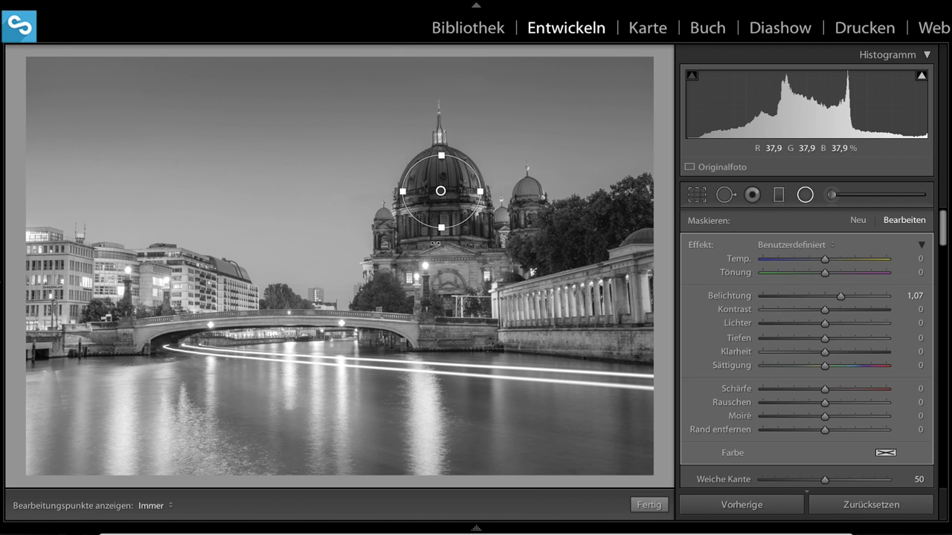
Step: Invert the radial mask, set Weiche Kante to 100, and nudge it into place
scroll(831, 404, "down", 2)
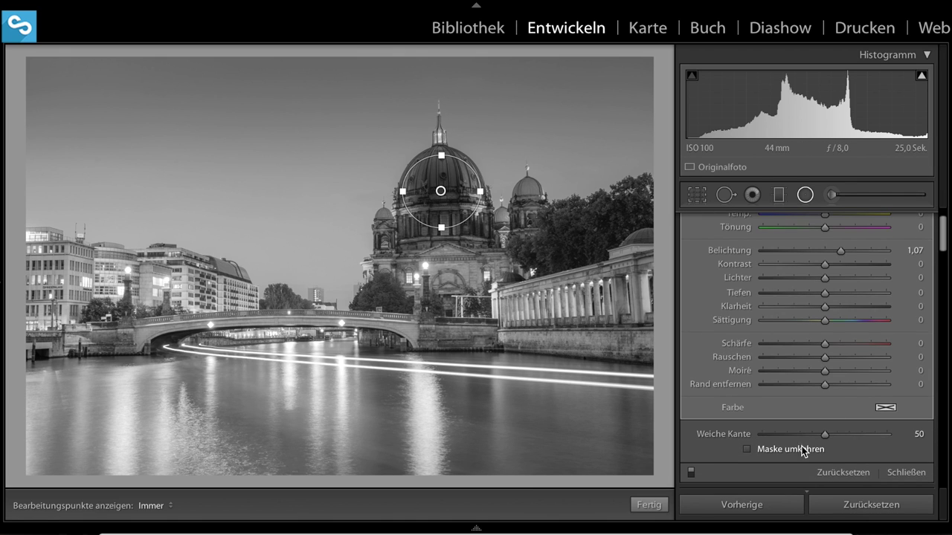
left_click(759, 451)
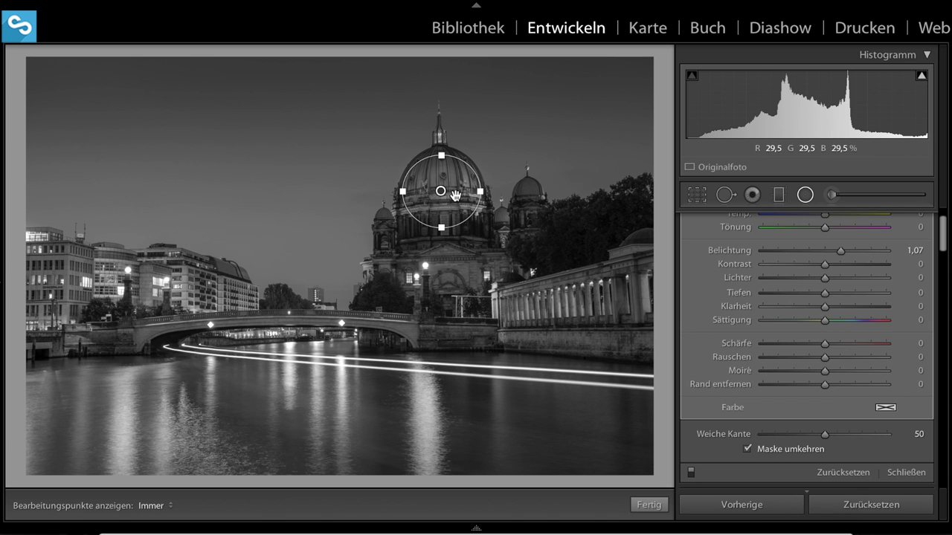
left_click_drag(456, 195, 456, 193)
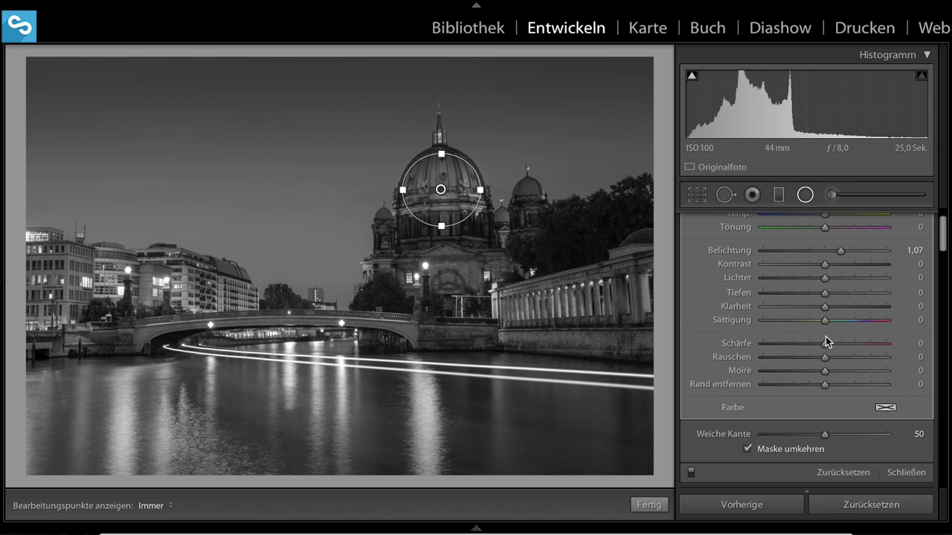
left_click_drag(824, 434, 919, 434)
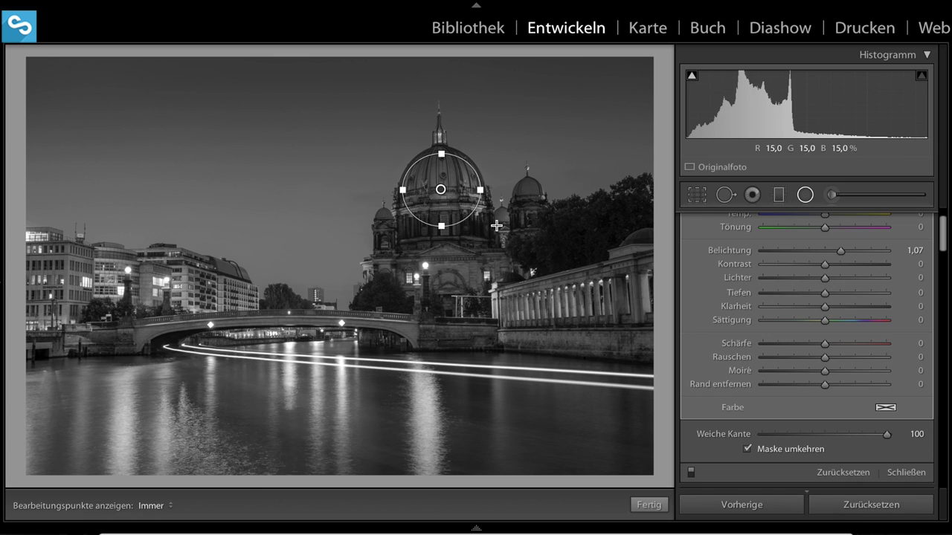
left_click_drag(461, 186, 466, 195)
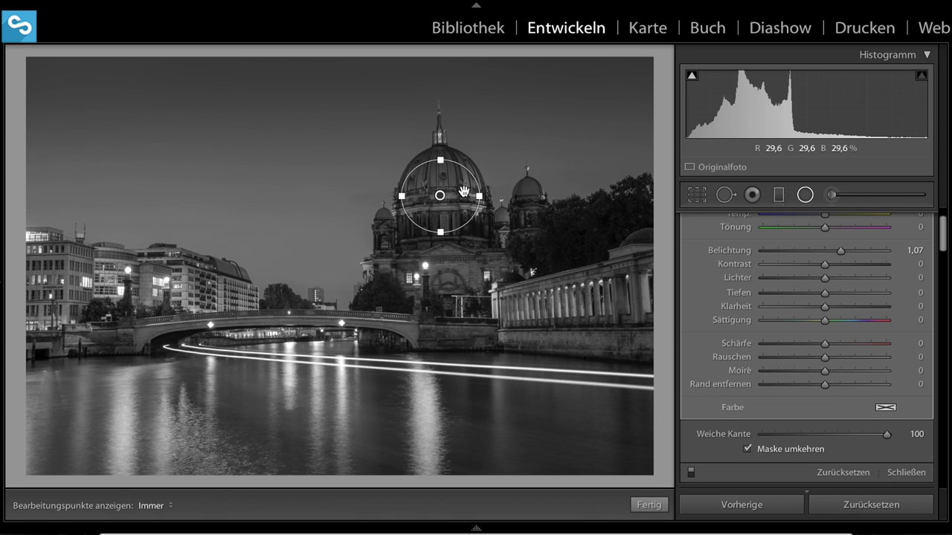
right_click(460, 191)
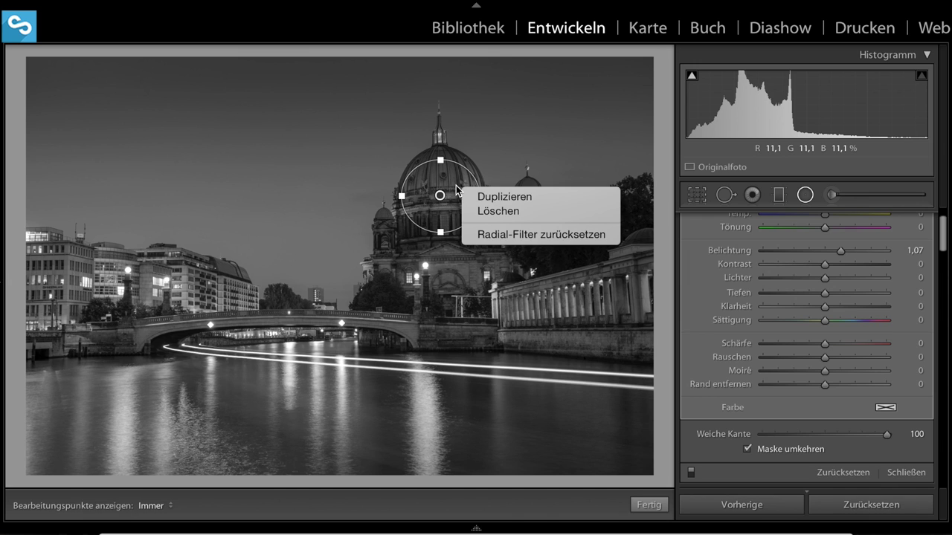
left_click(474, 197)
left_click_drag(441, 196, 68, 288)
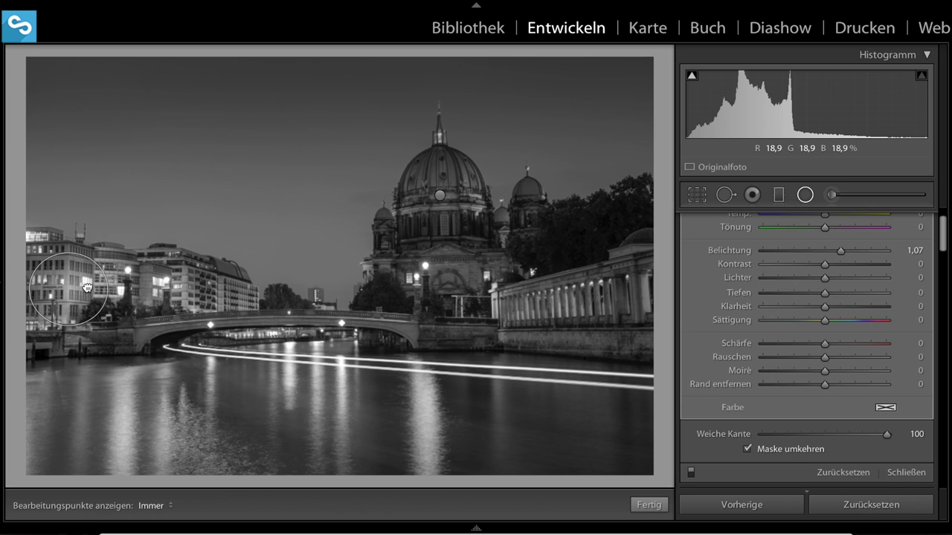
right_click(88, 287)
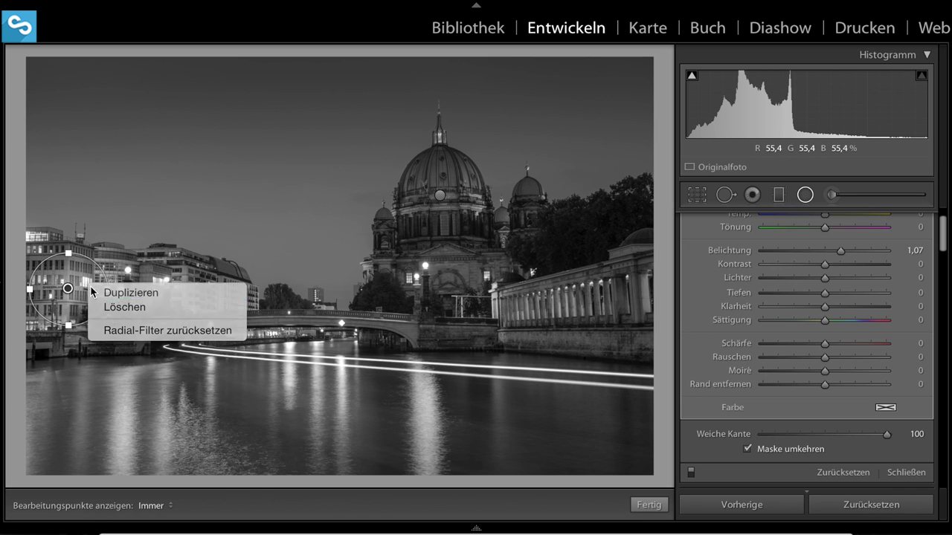
left_click(84, 288)
left_click_drag(192, 289, 466, 313)
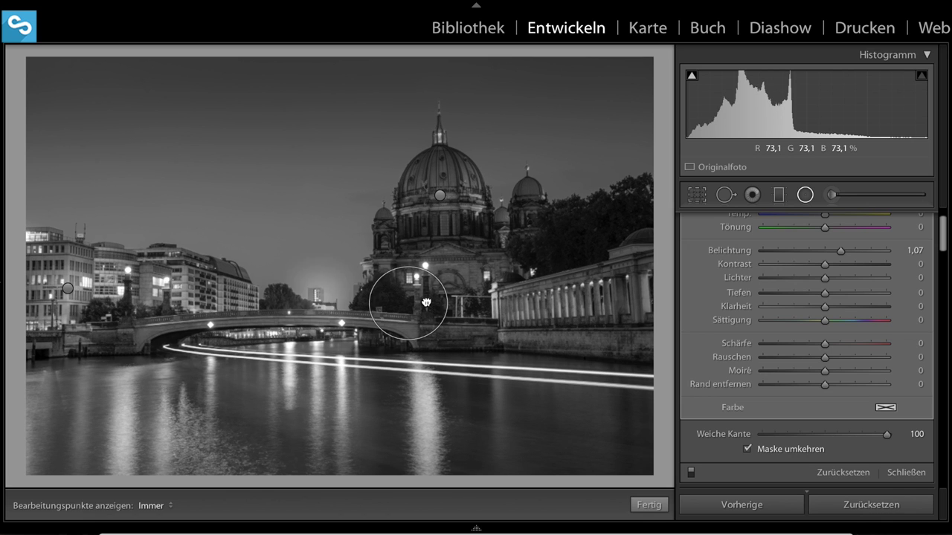
right_click(471, 312)
left_click(478, 317)
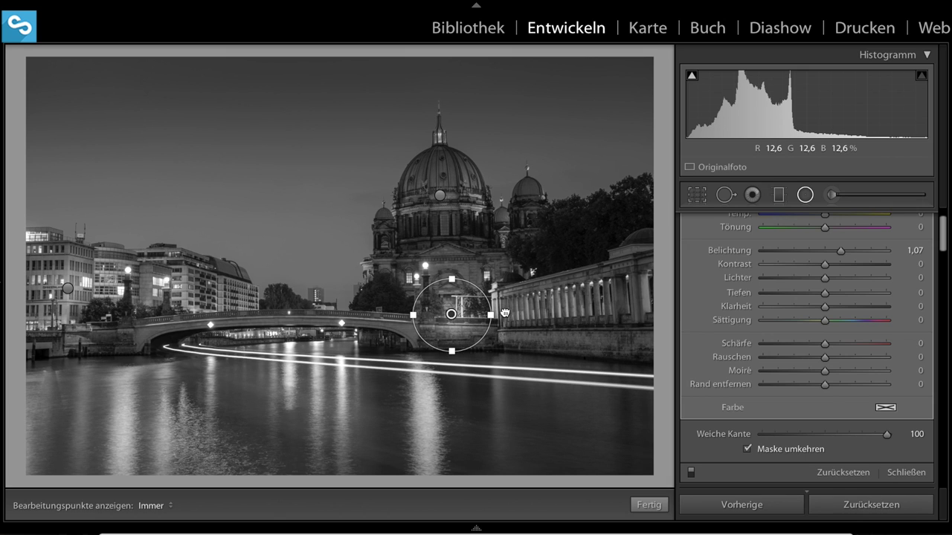
left_click_drag(478, 317, 630, 313)
left_click_drag(630, 320, 630, 318)
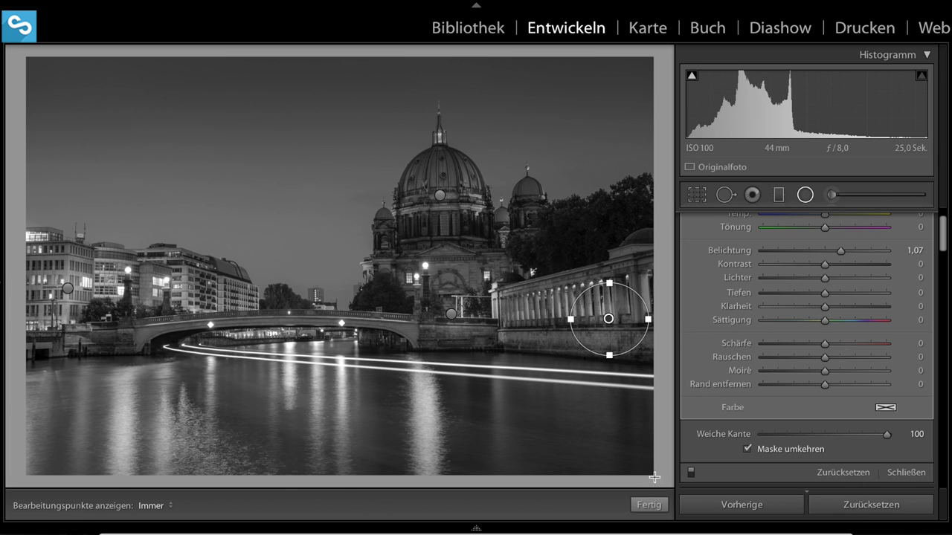
left_click(647, 505)
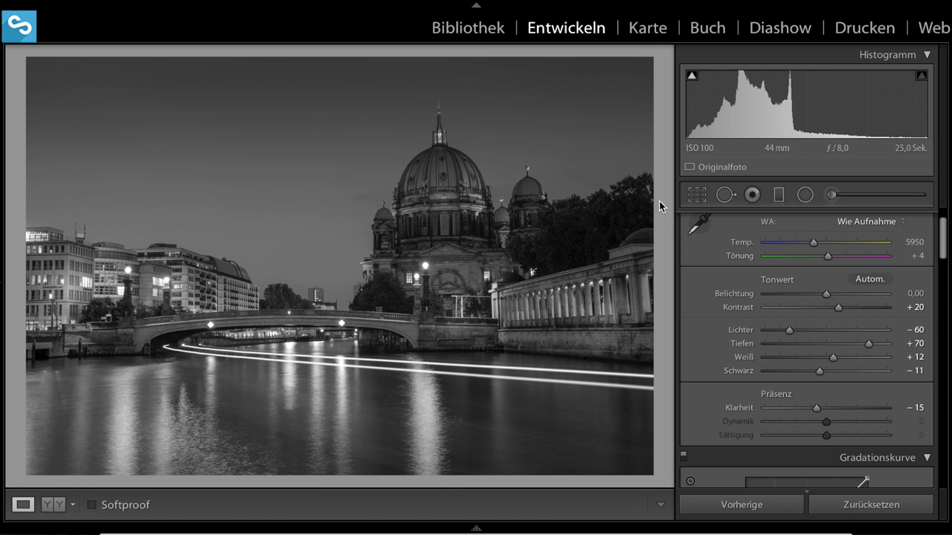
Step: Set up an Adjustment Brush at Belichtung 0,96, toggling edit pins with H
left_click(866, 196)
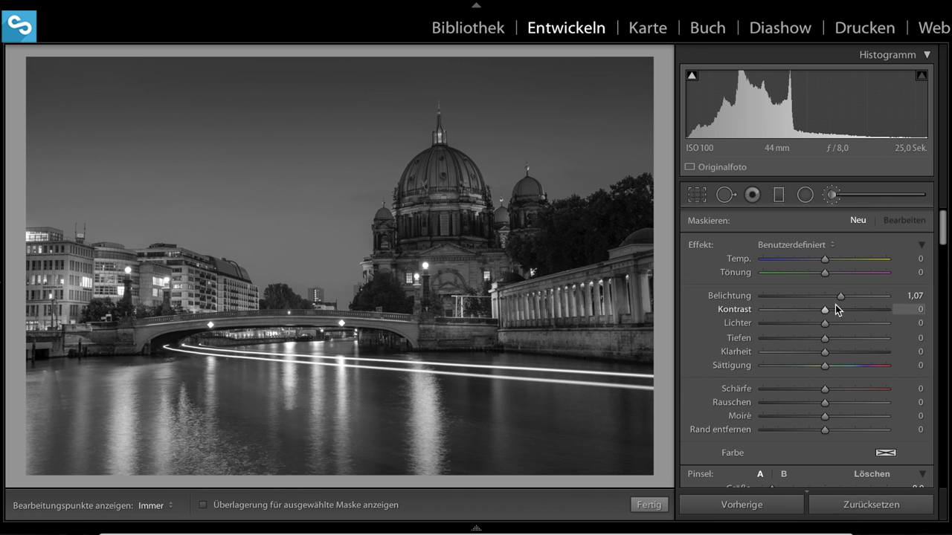
left_click_drag(838, 294, 837, 295)
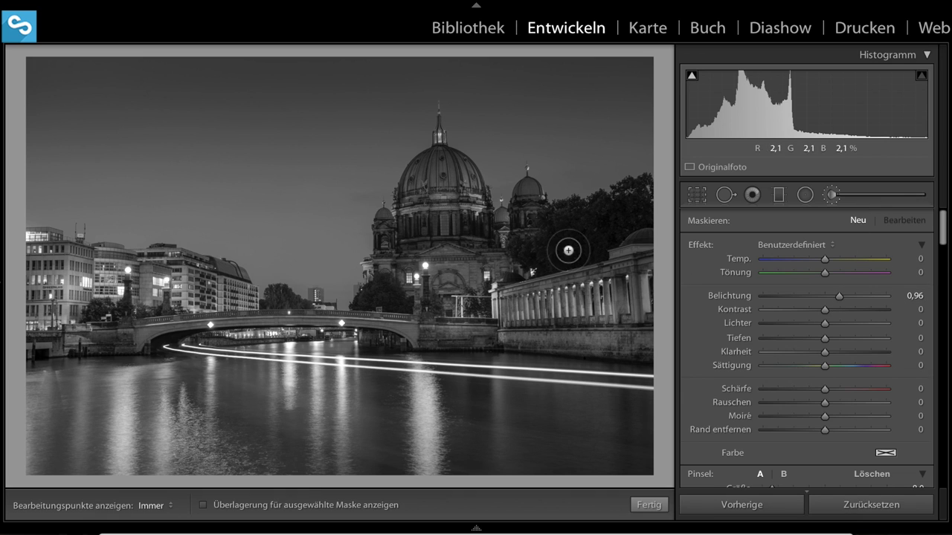
key("h")
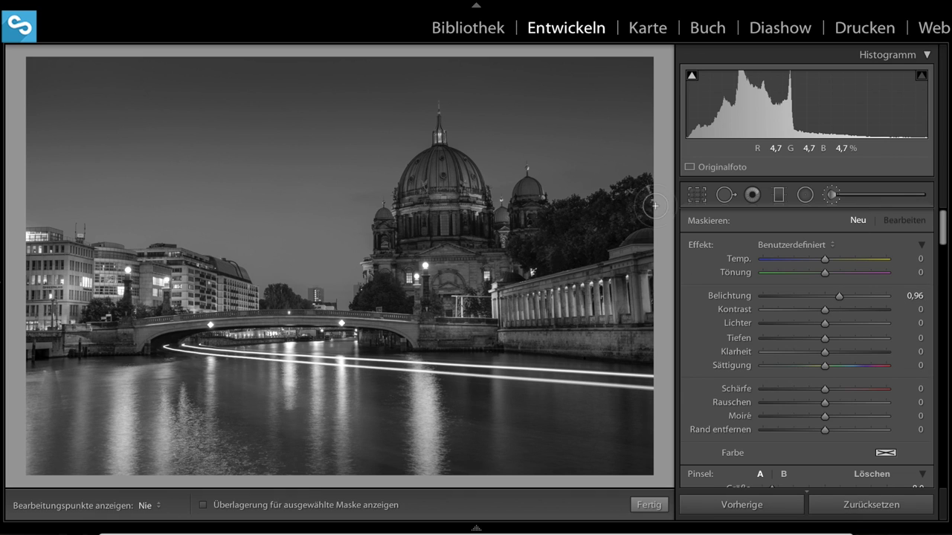
key("h")
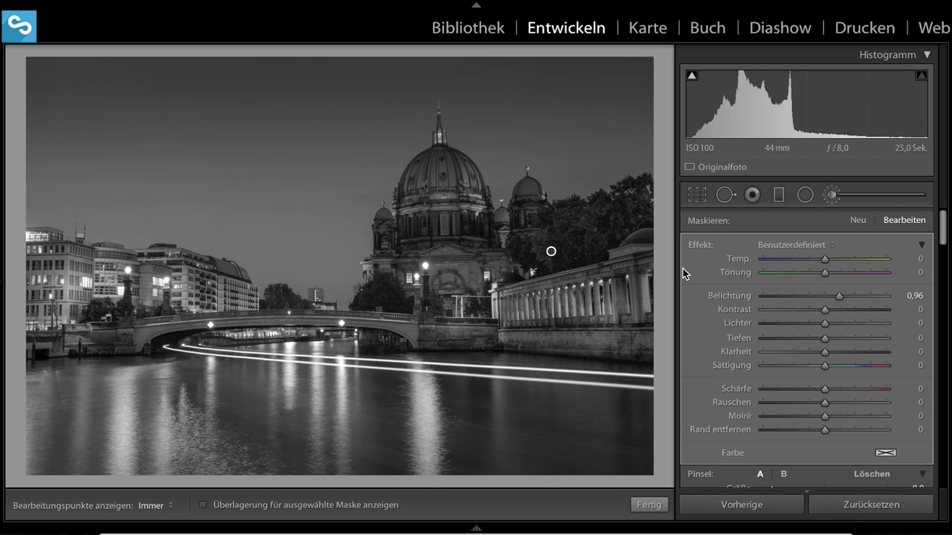
Step: Finish the brush edit and scroll down to the Details panel
left_click(648, 510)
scroll(792, 405, "down", 3)
scroll(834, 404, "down", 5)
scroll(826, 414, "down", 5)
scroll(824, 415, "down", 4)
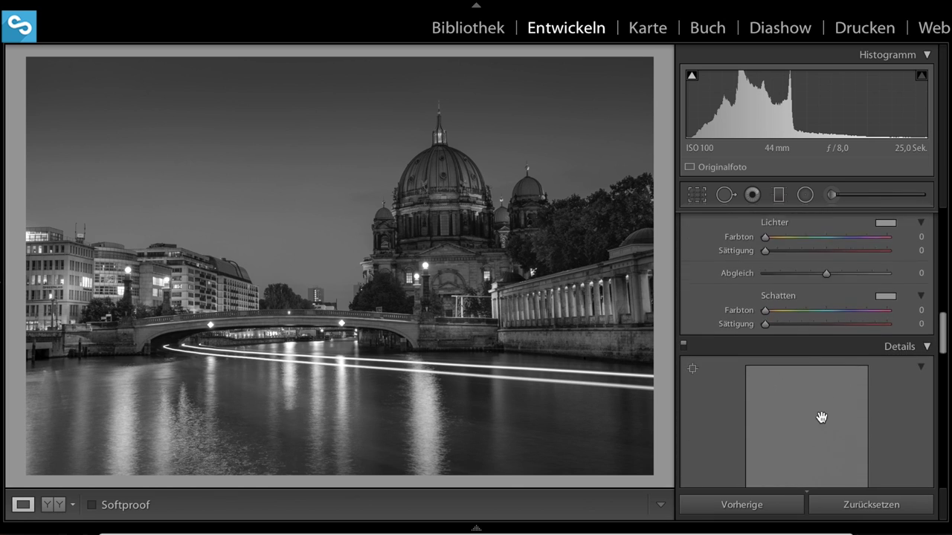
scroll(821, 416, "down", 4)
Step: Sharpen with Betrag 80 and Maskieren 29, previewing the mask with Alt
left_click_drag(786, 299, 830, 300)
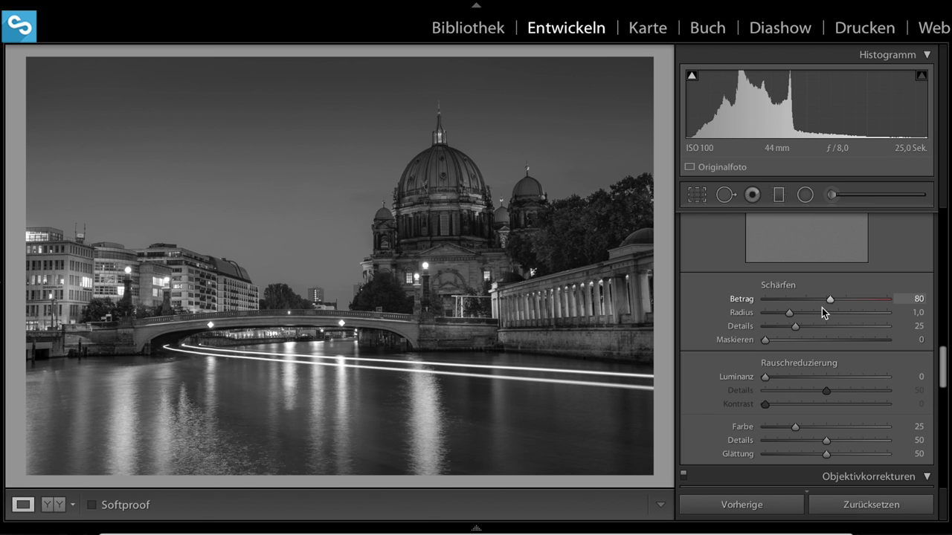
key("alt")
left_click_drag(764, 341, 800, 342)
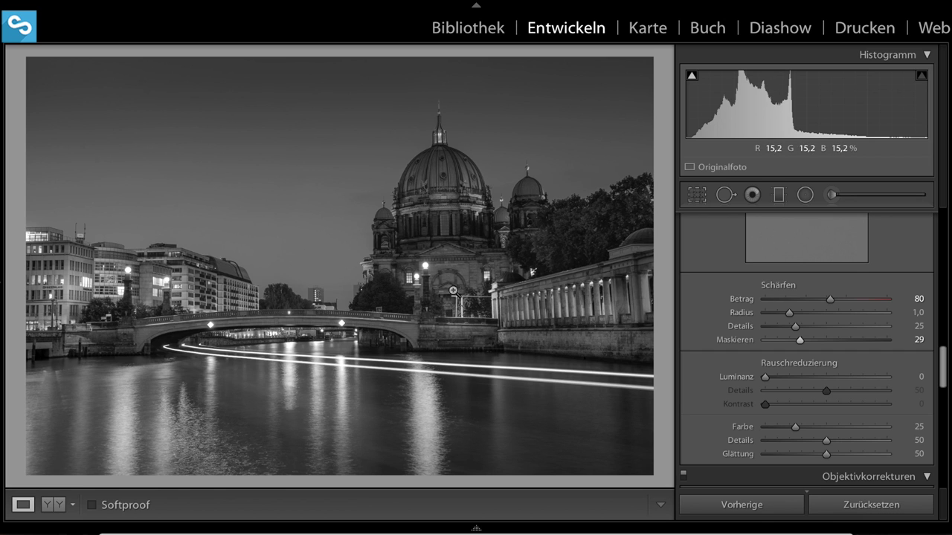
scroll(829, 374, "down", 1)
Step: Set luminance noise reduction to 11 and enable profile and chromatic aberration corrections
left_click_drag(765, 341, 778, 338)
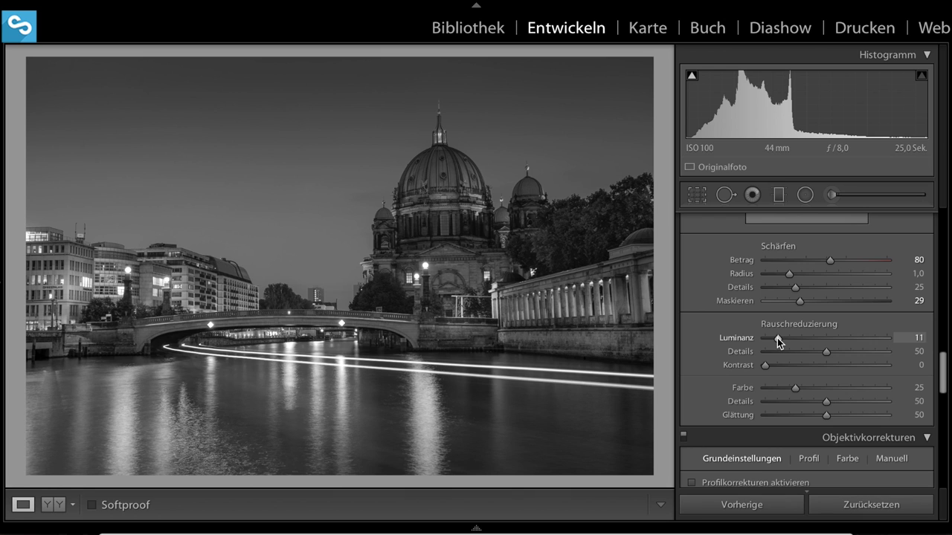
scroll(790, 391, "down", 2)
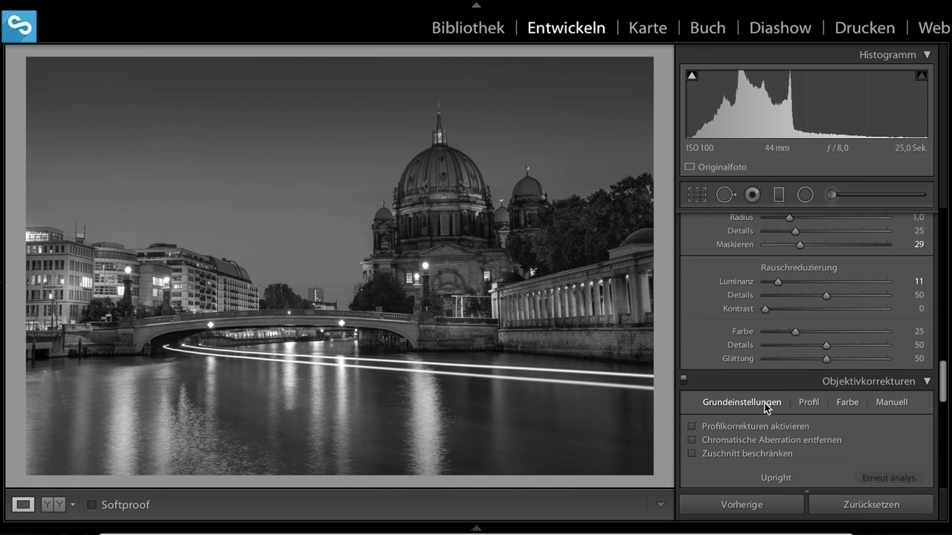
scroll(764, 403, "down", 1)
left_click(752, 394)
left_click(741, 405)
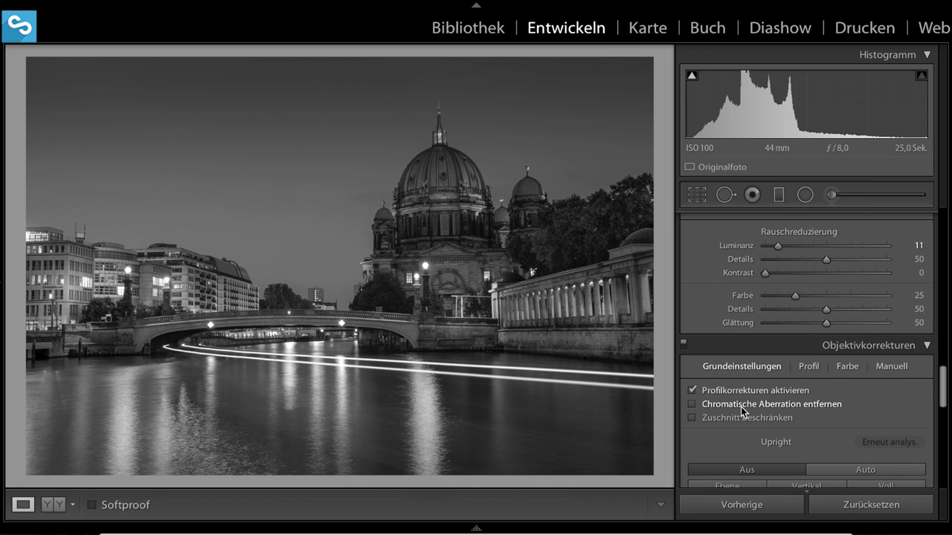
Step: Apply Upright Auto to straighten the cathedral and buildings
scroll(808, 402, "down", 1)
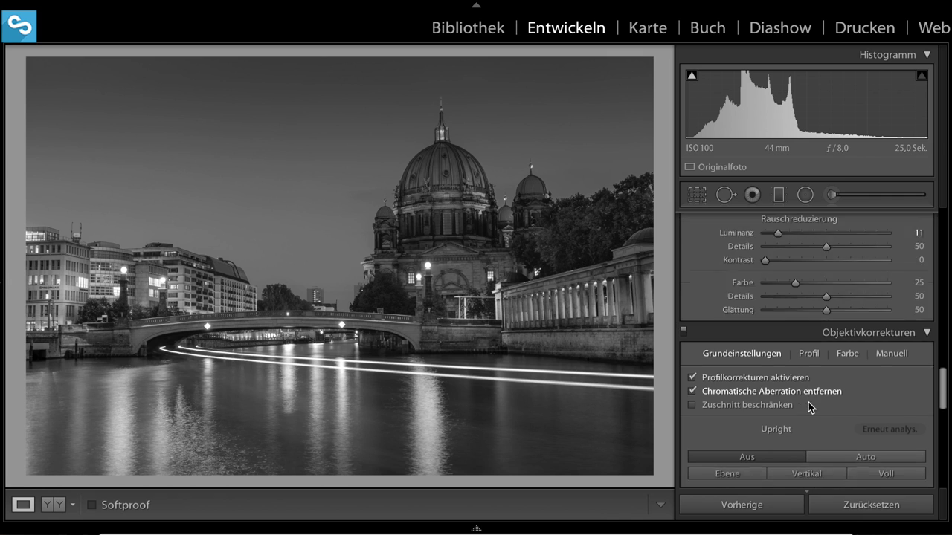
scroll(808, 402, "down", 3)
scroll(826, 358, "up", 1)
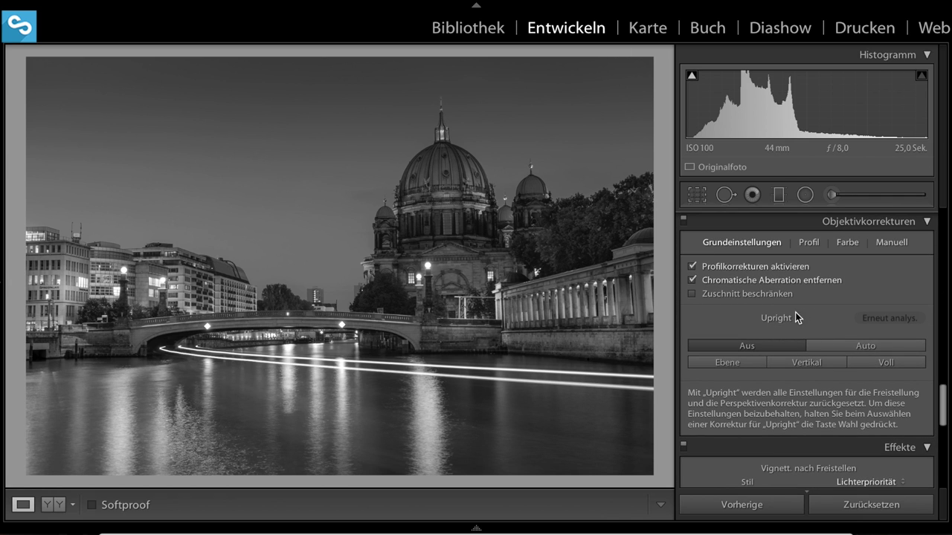
left_click(849, 348)
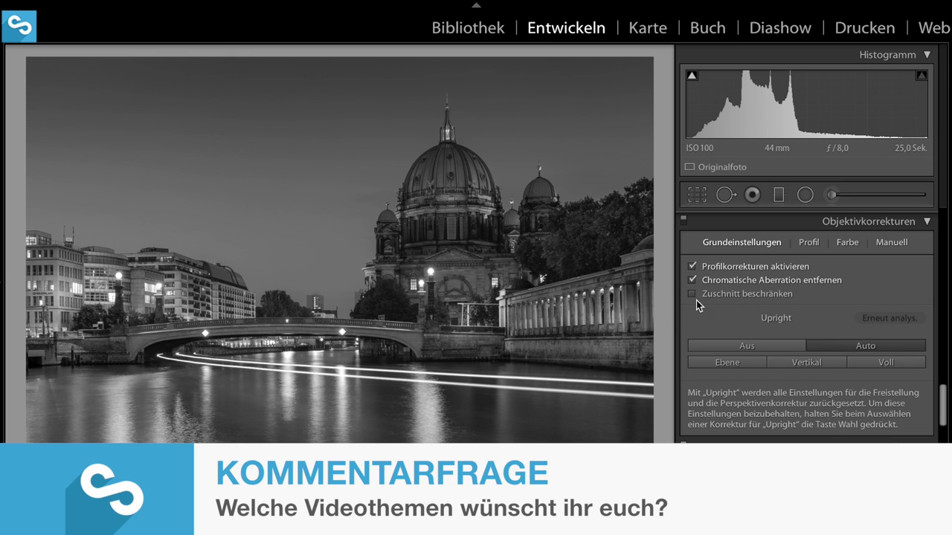
Step: Start a new Adjustment Brush with effects reset and Clarity set to 61
left_click(846, 195)
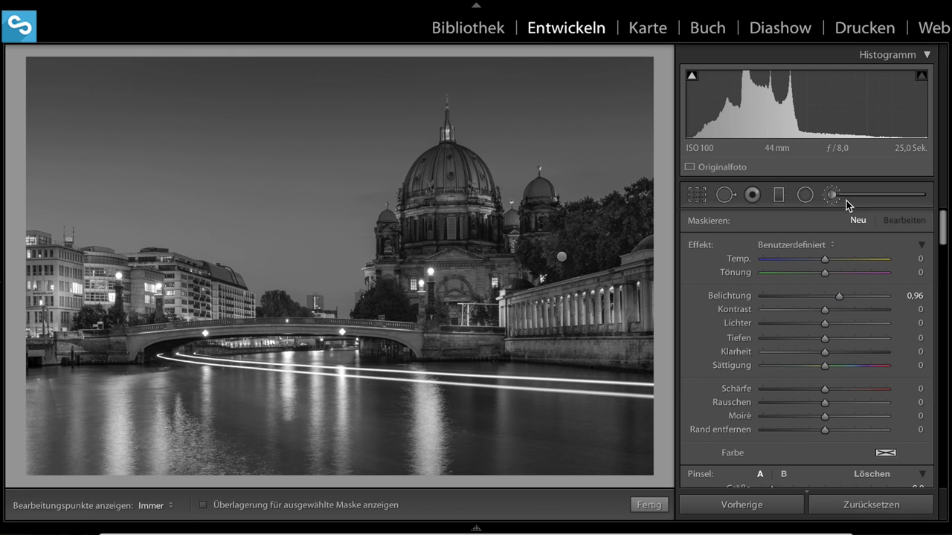
left_click(703, 244, "alt")
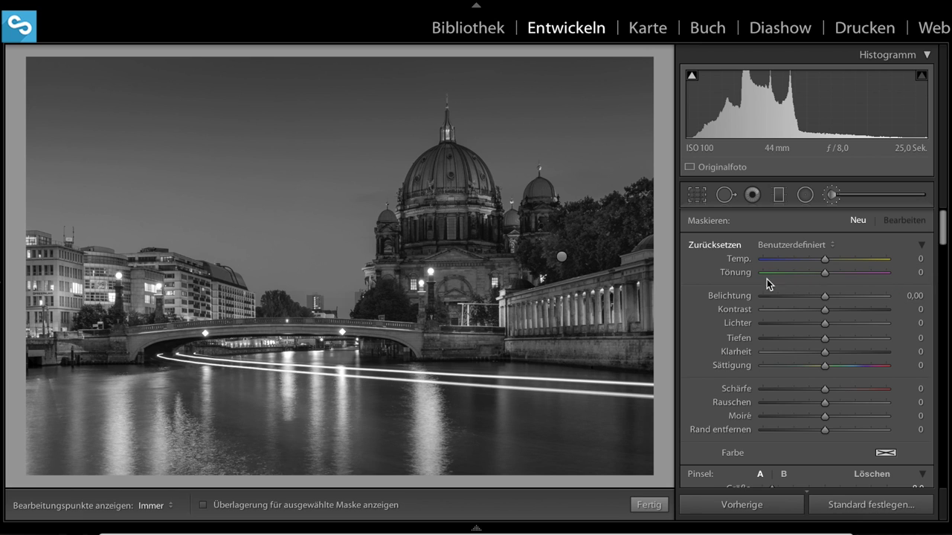
left_click_drag(824, 354, 863, 353)
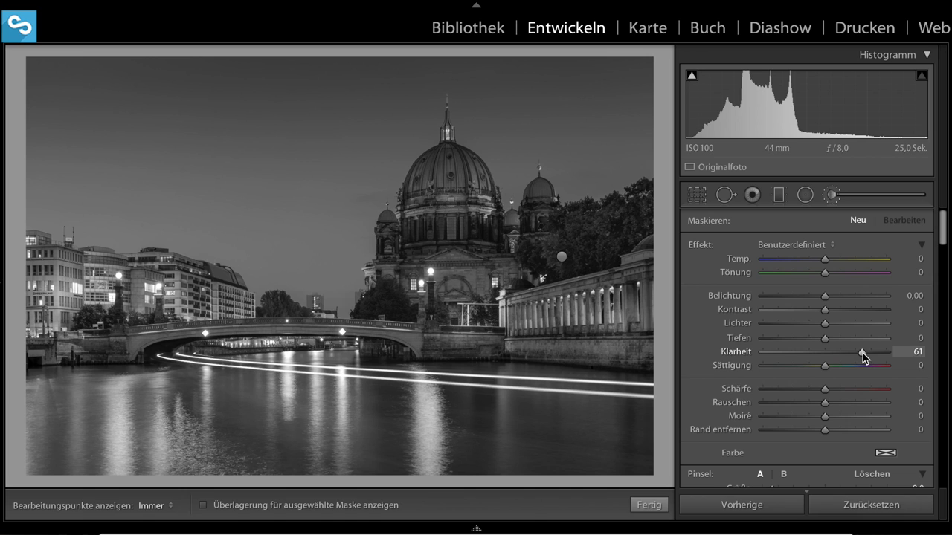
key("h")
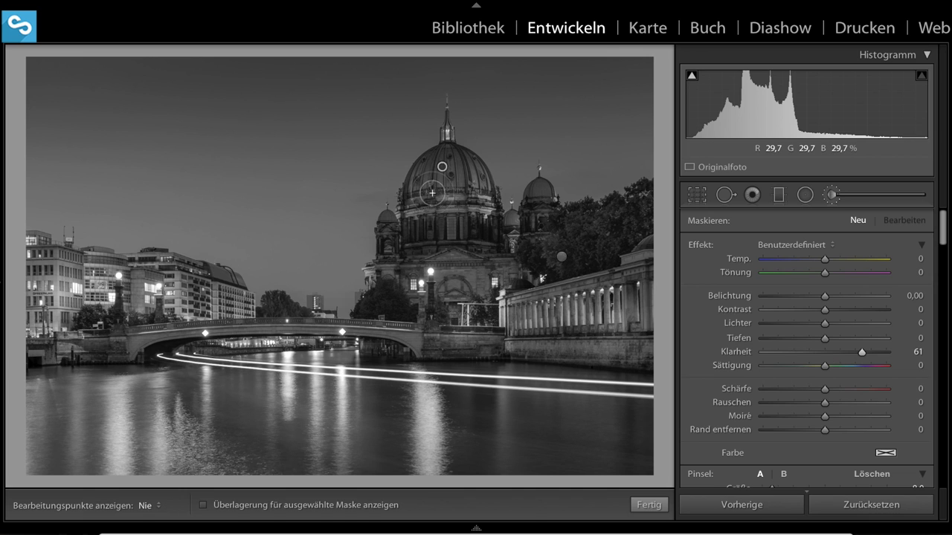
Step: Paint the dome, facade and bridge, then lower the brush Clarity to 41
mouse_move(432, 193)
left_mouse_down()
mouse_move(485, 273)
mouse_move(396, 290)
mouse_move(545, 332)
left_mouse_up()
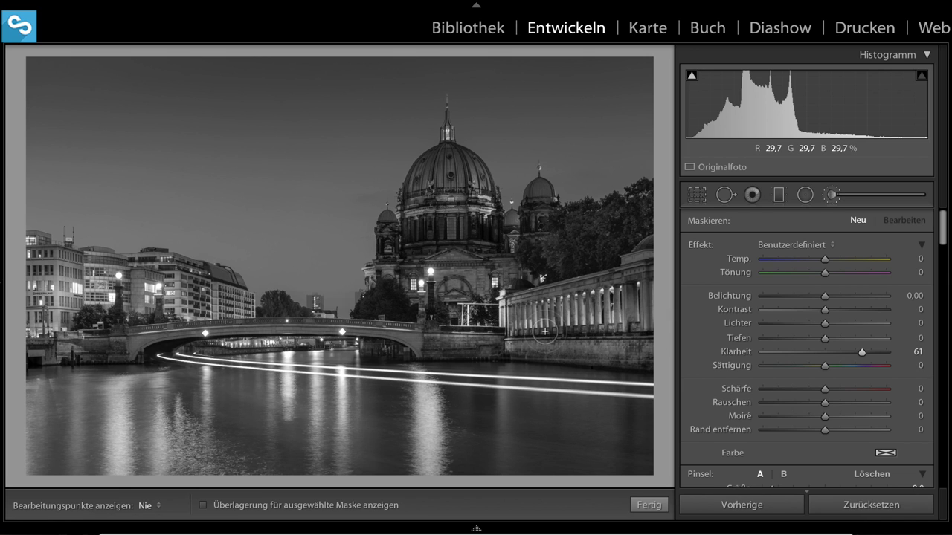
left_click_drag(545, 332, 407, 336)
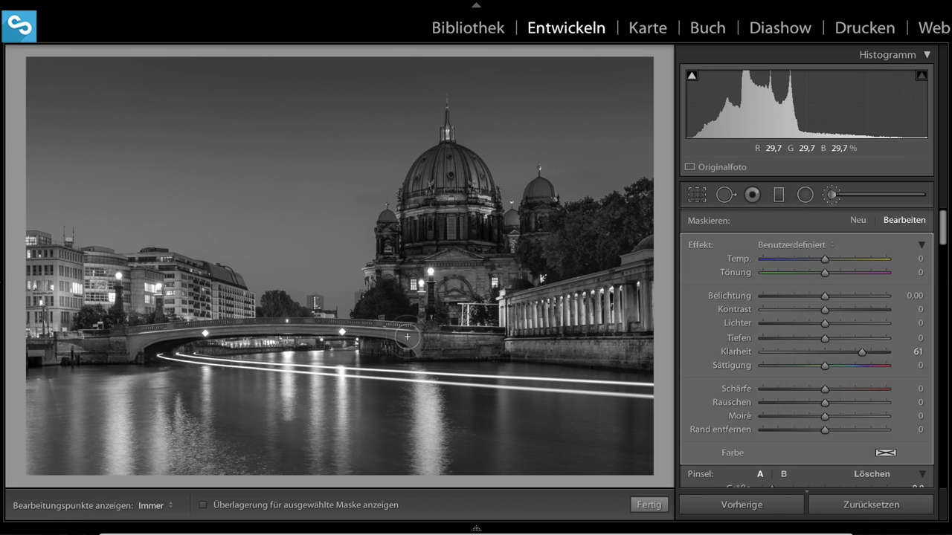
key("h")
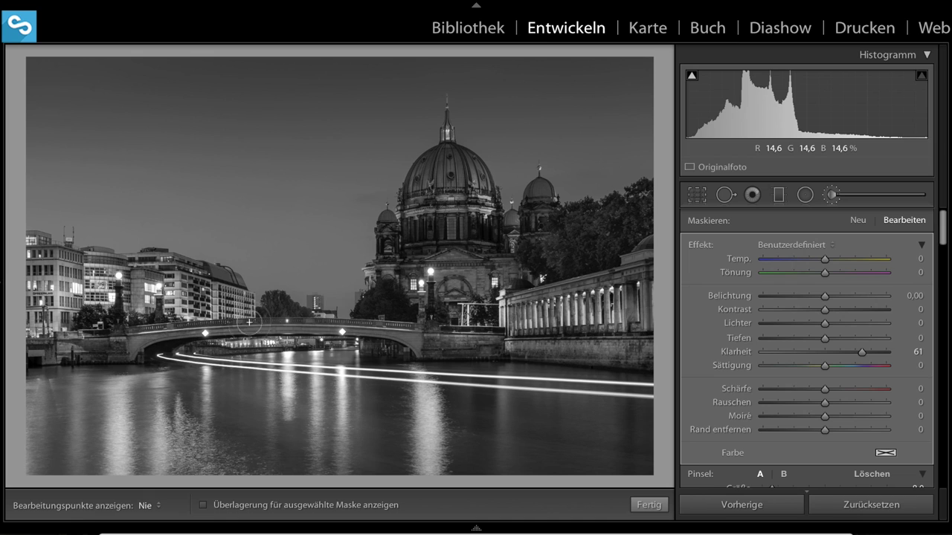
key("h")
mouse_move(861, 352)
left_mouse_down()
mouse_move(834, 351)
mouse_move(848, 351)
left_mouse_up()
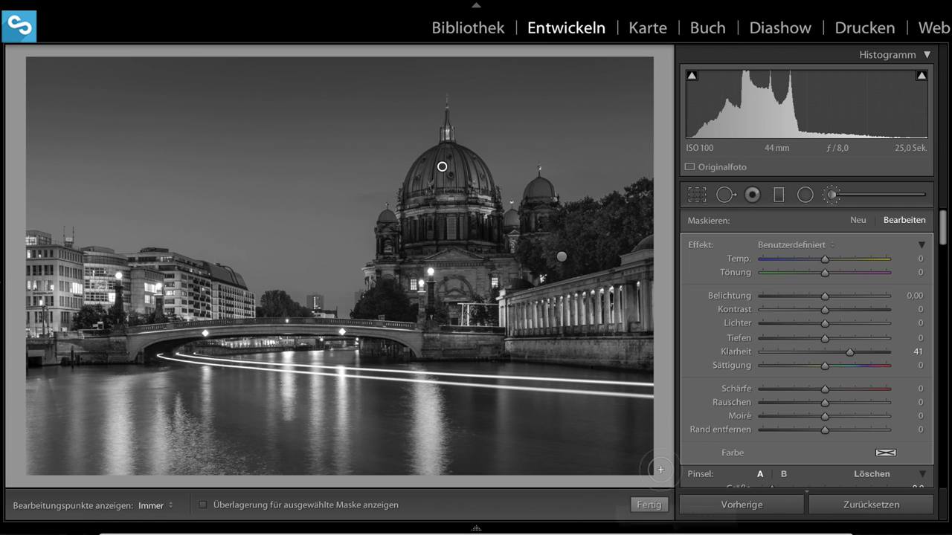
left_click(649, 506)
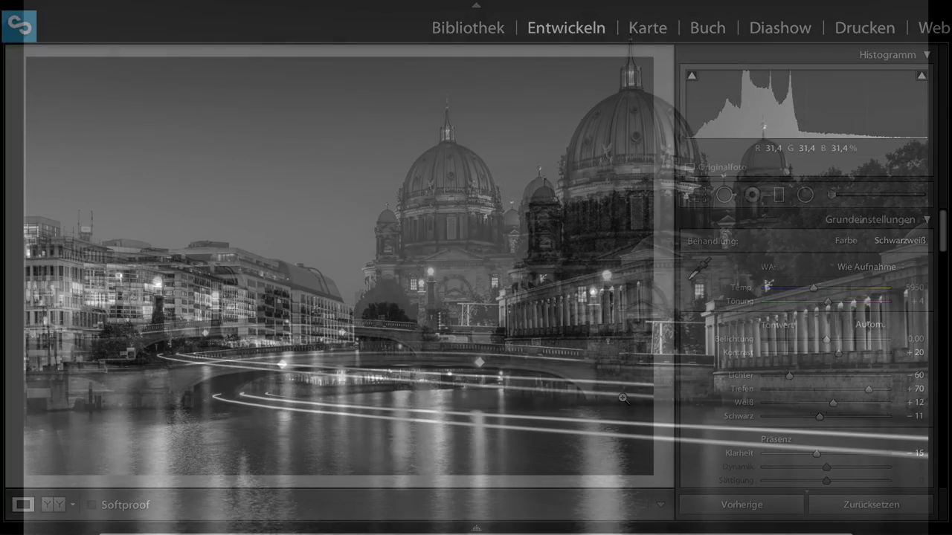